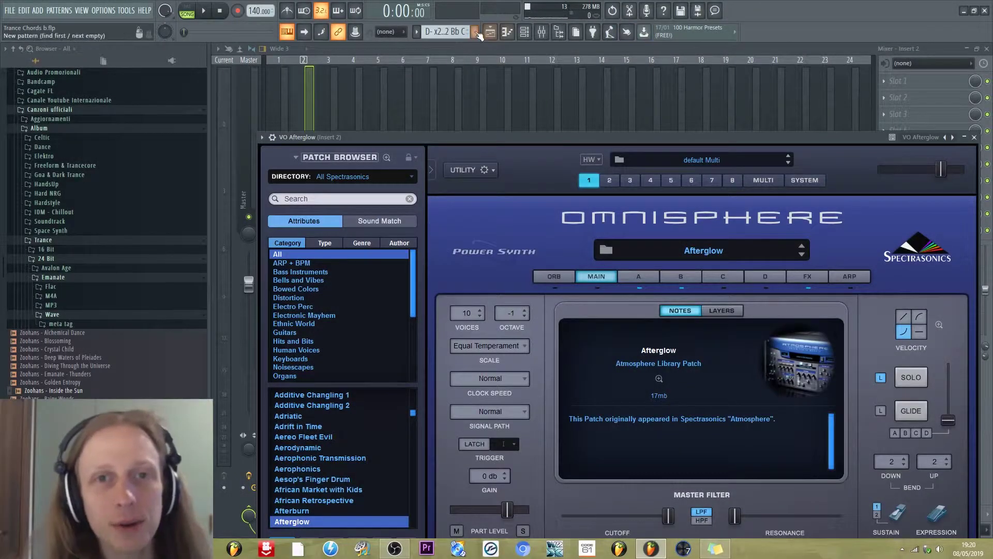
Show the Playlist with the three Zoohans reference tracks, zoomed out over the whole song.
left_click(490, 32)
left_click_drag(414, 62, 466, 58)
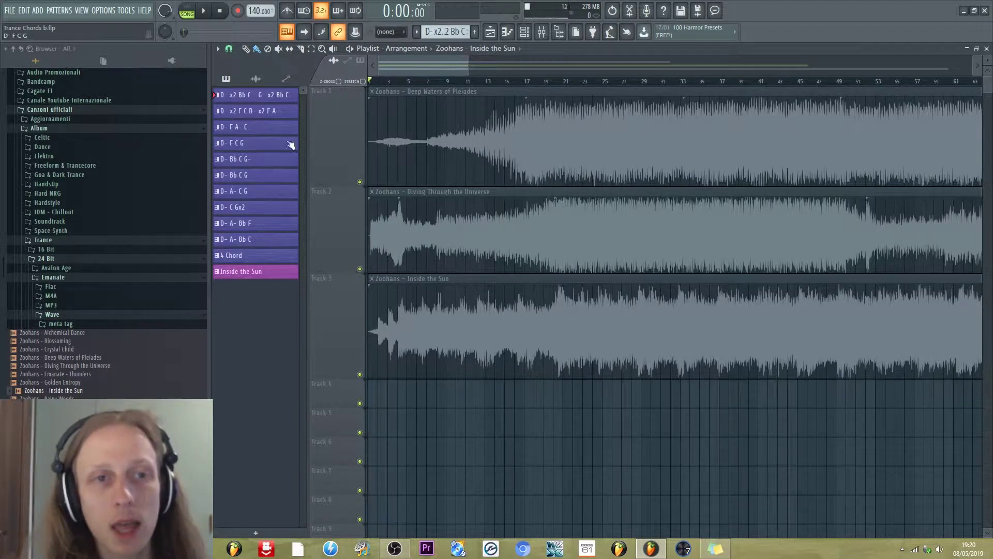
Open the Channel rack to reach the VO Afterglow Omnisphere instrument with its Afterglow patch.
left_click(523, 33)
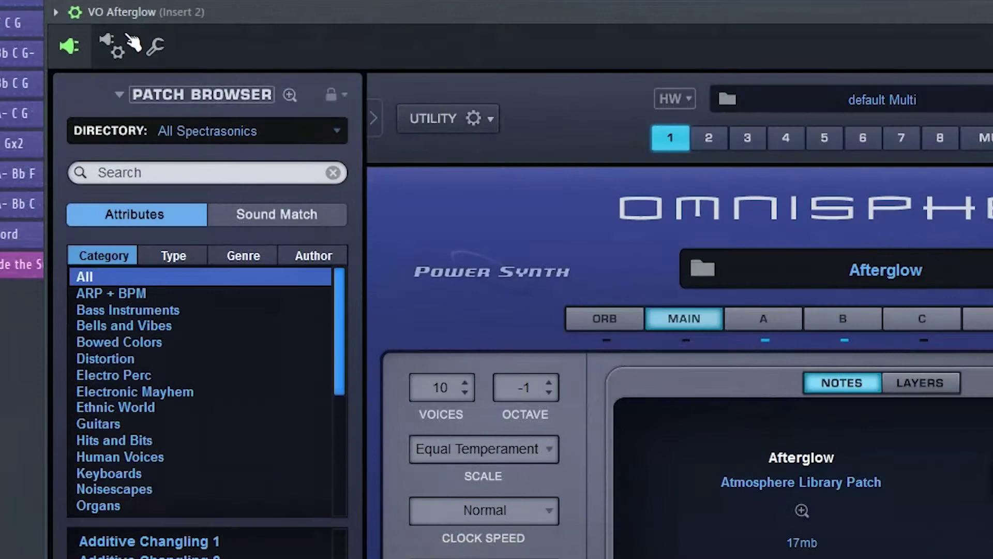
Show VO Afterglow's Miscellaneous functions: arpeggiator Auto (sustain), 4 echoes, C5 root note.
left_click(156, 46)
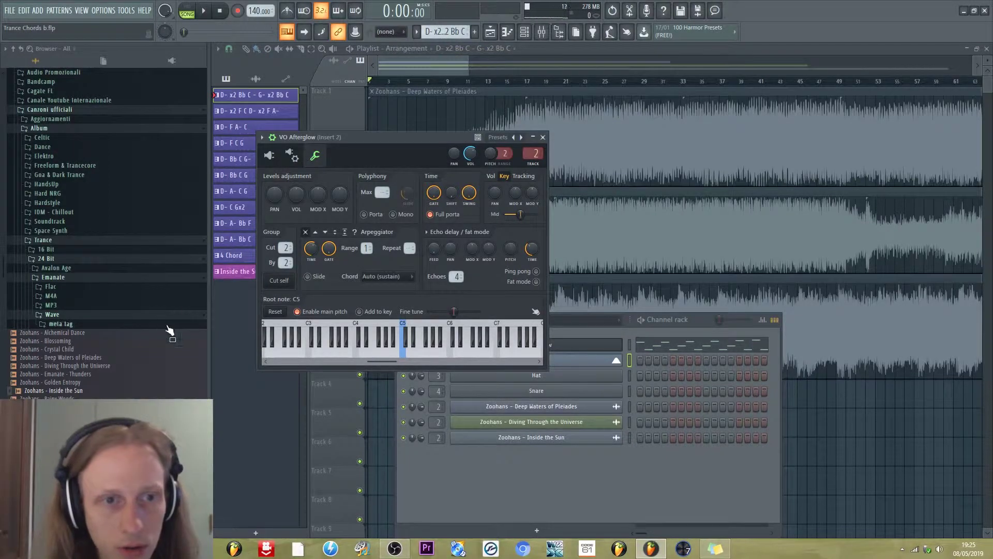
Close the Afterglow windows and start a new empty Pattern 13 with the Playback tool selected.
key("F12")
key("F4")
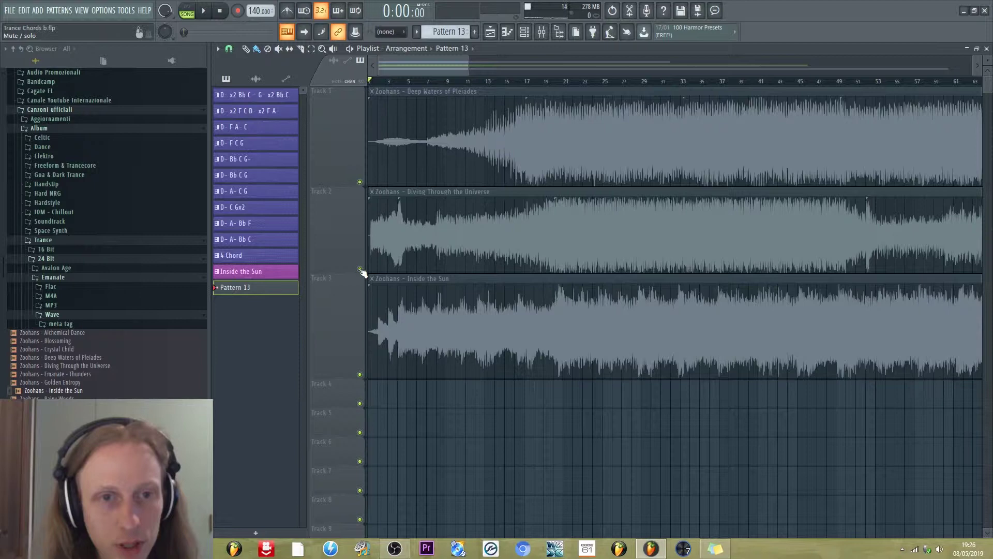
left_click(333, 48)
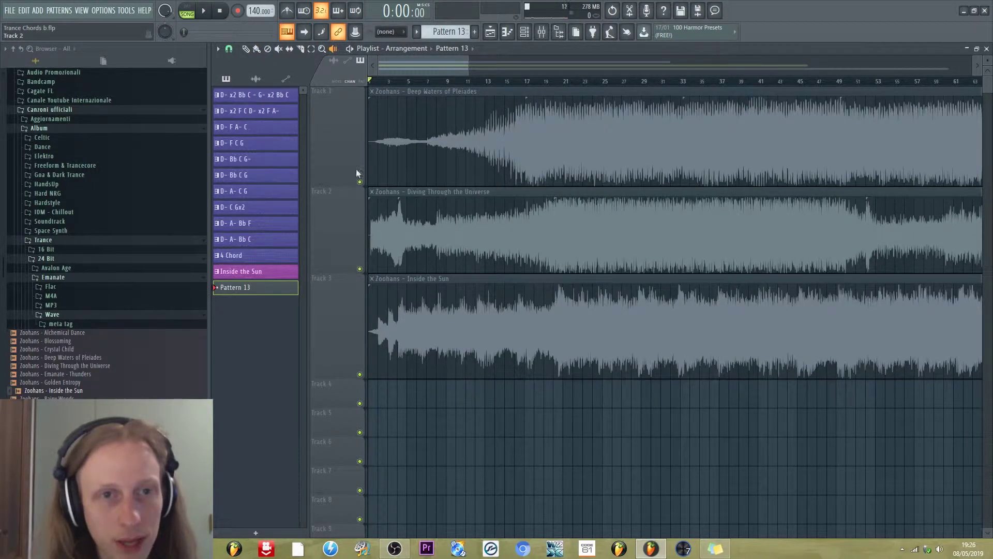
Play the Diving Through the Universe reference, then stop it and return to the start.
key("space")
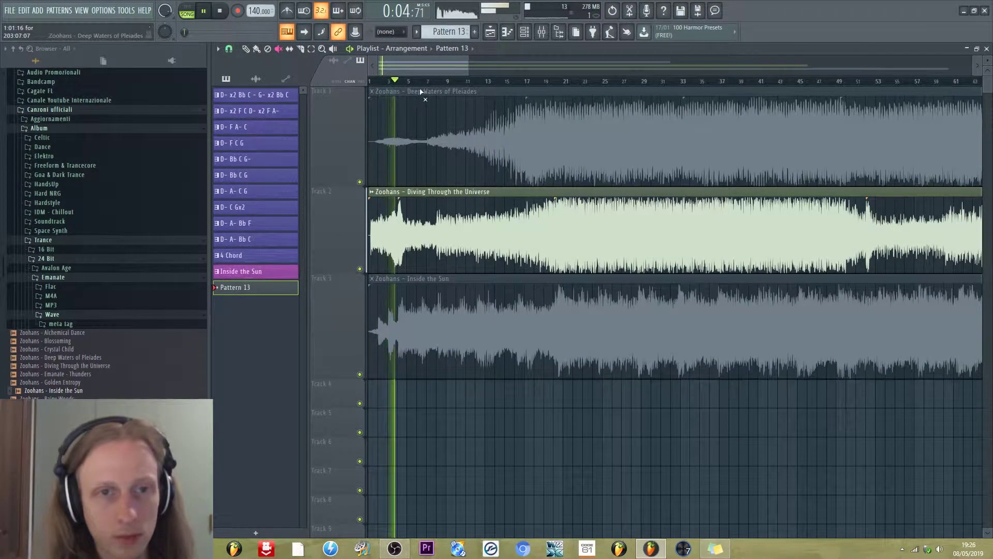
scroll(421, 86, "up", 3)
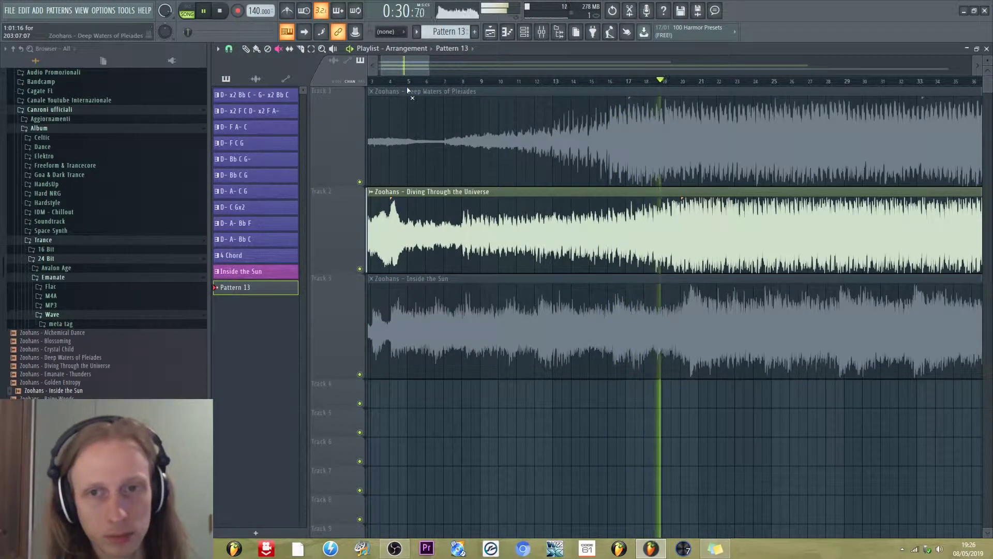
key("space")
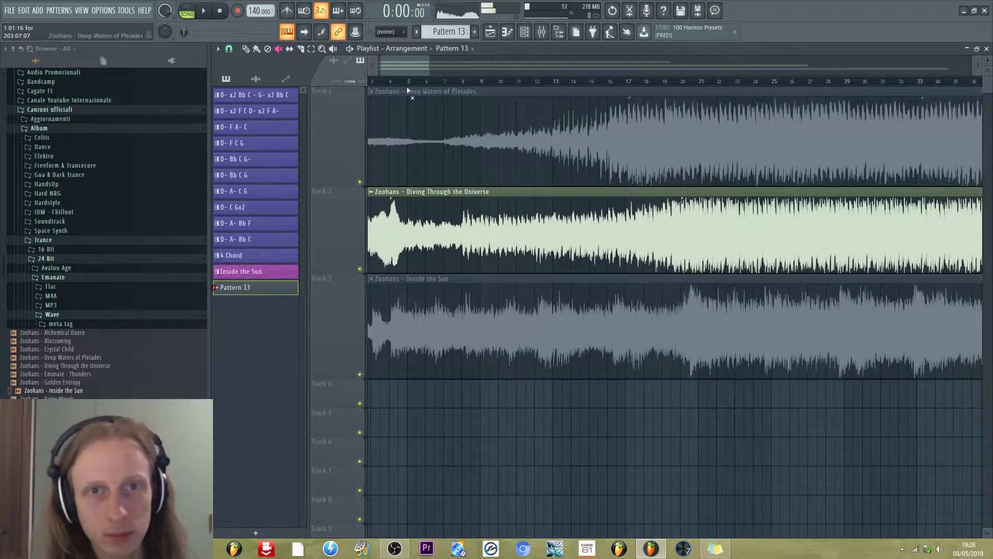
Open the VO Afterglow piano roll and play Pattern 13 in pattern mode with follow-playback on.
left_click(524, 32)
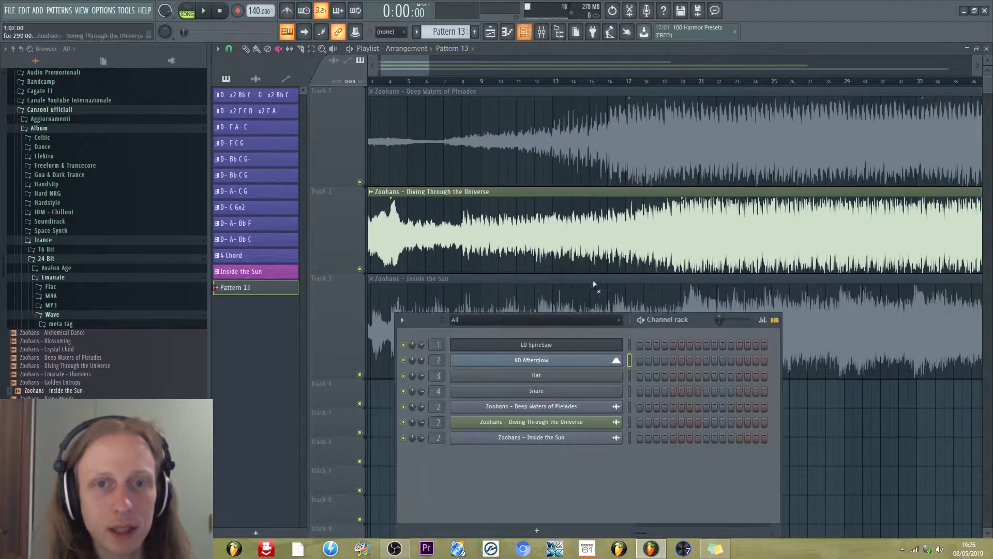
left_click(560, 364)
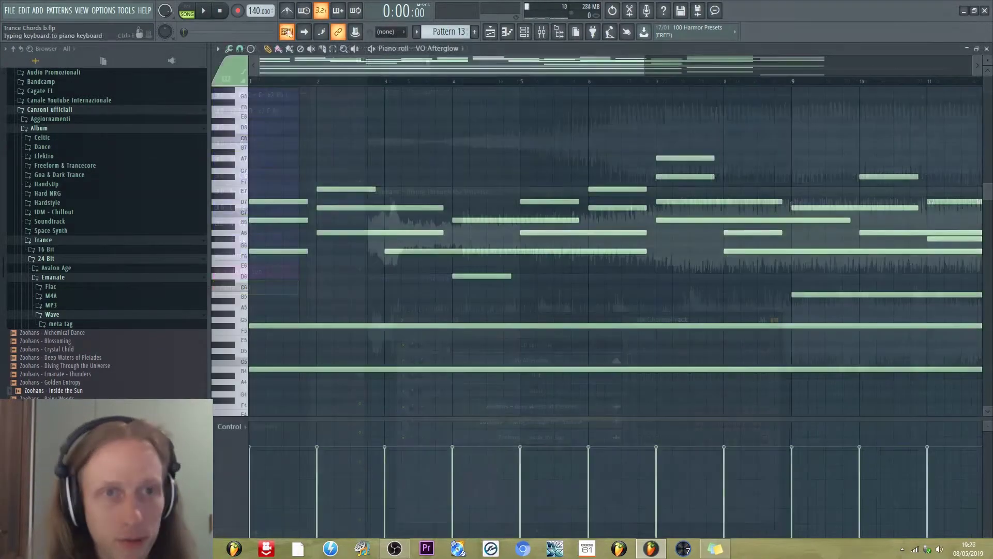
left_click(188, 10)
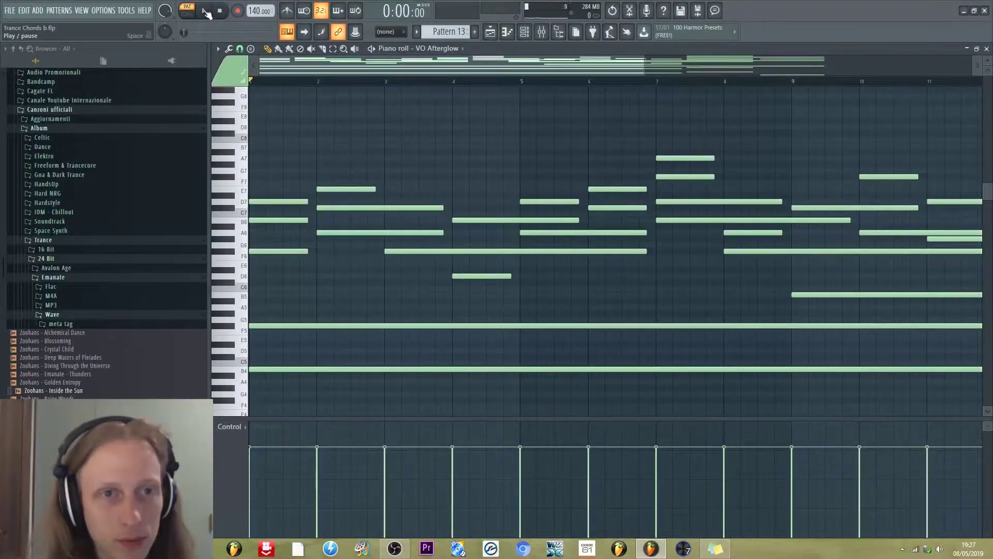
left_click(206, 13)
key("F6")
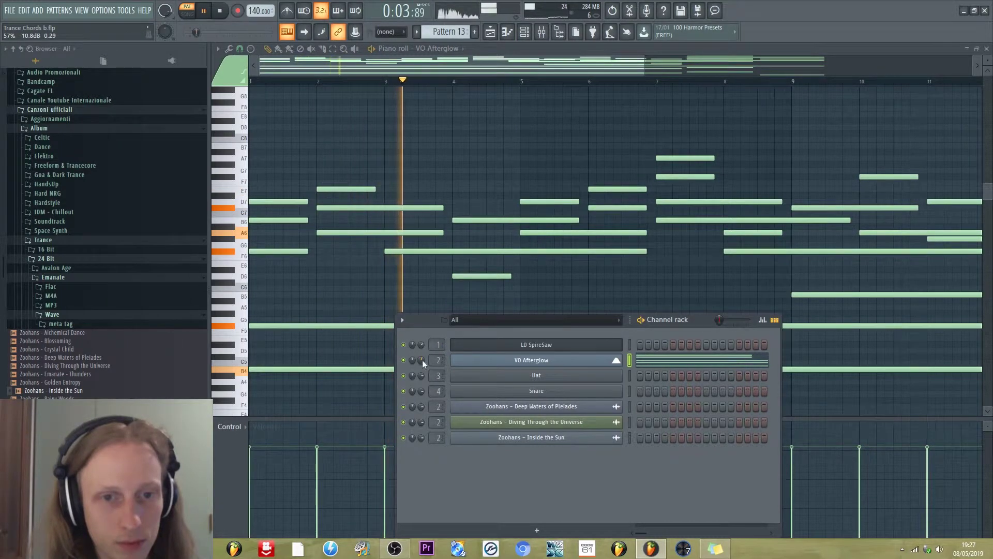
left_click(446, 61)
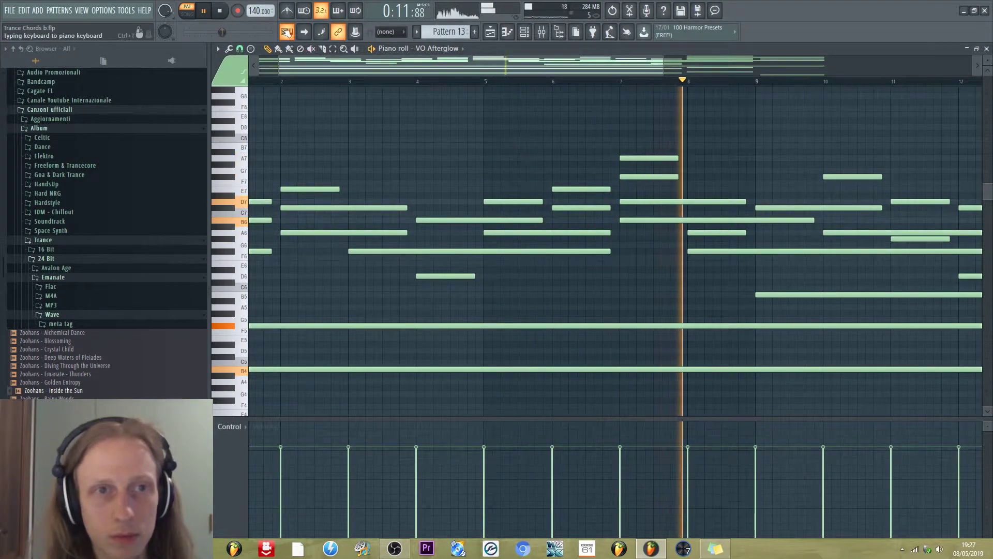
left_click(304, 32)
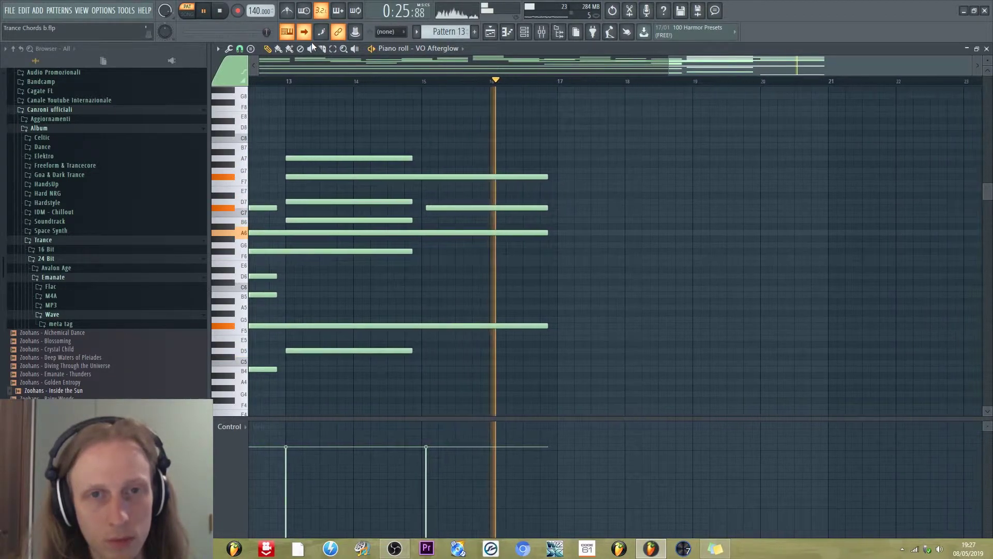
key("space")
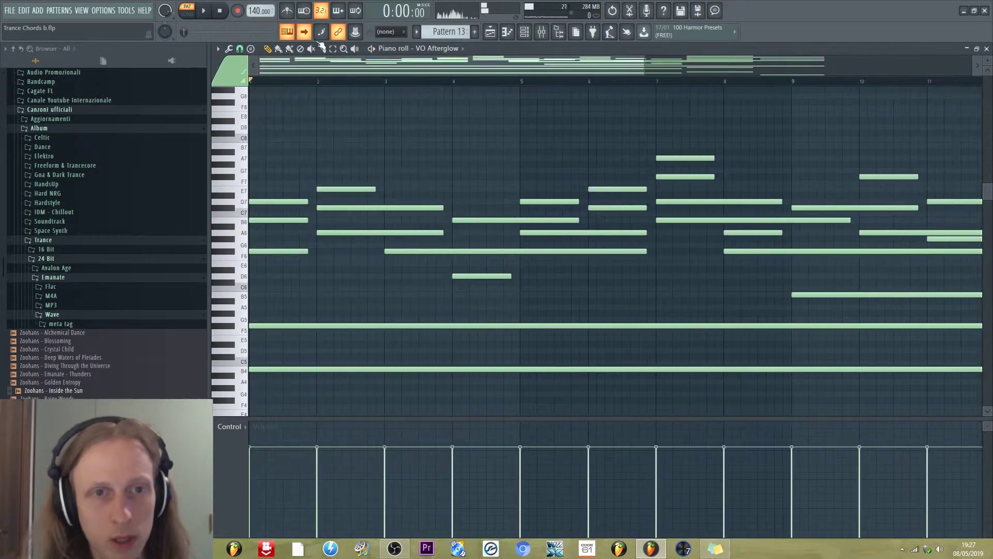
Audition the opening D7, B6, F6, F5, B4 chord and the chord at bar 2.
left_click(354, 49)
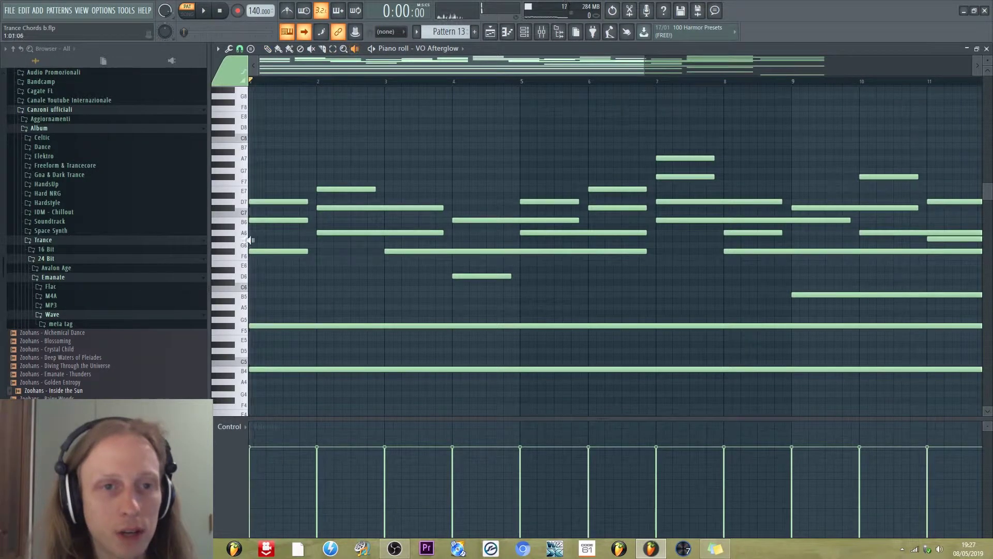
left_click(278, 233)
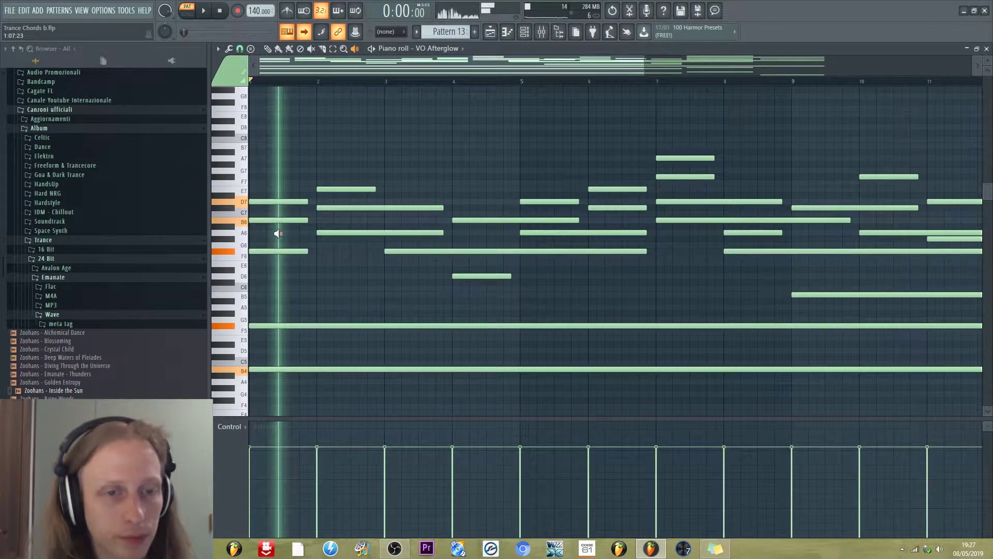
scroll(279, 234, "down", 2)
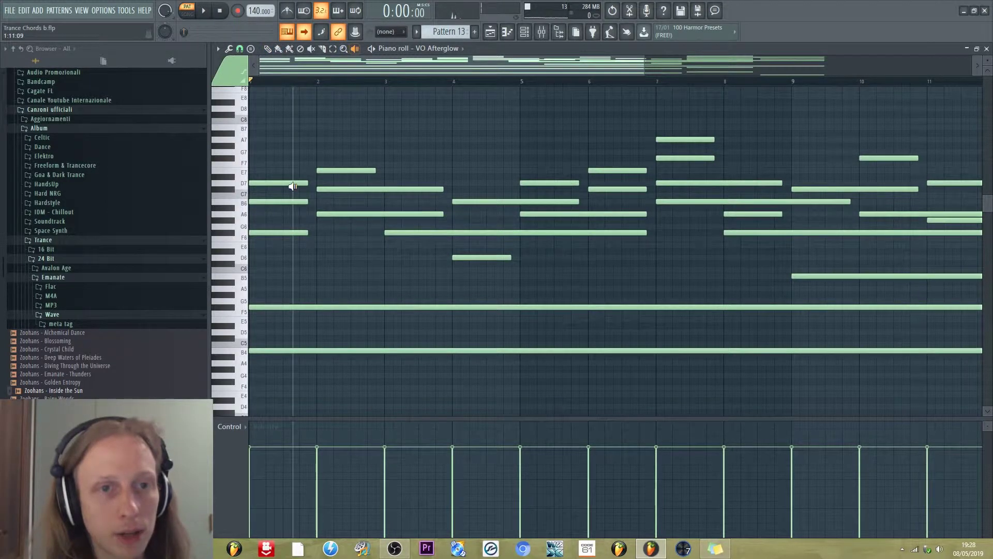
left_click(329, 183)
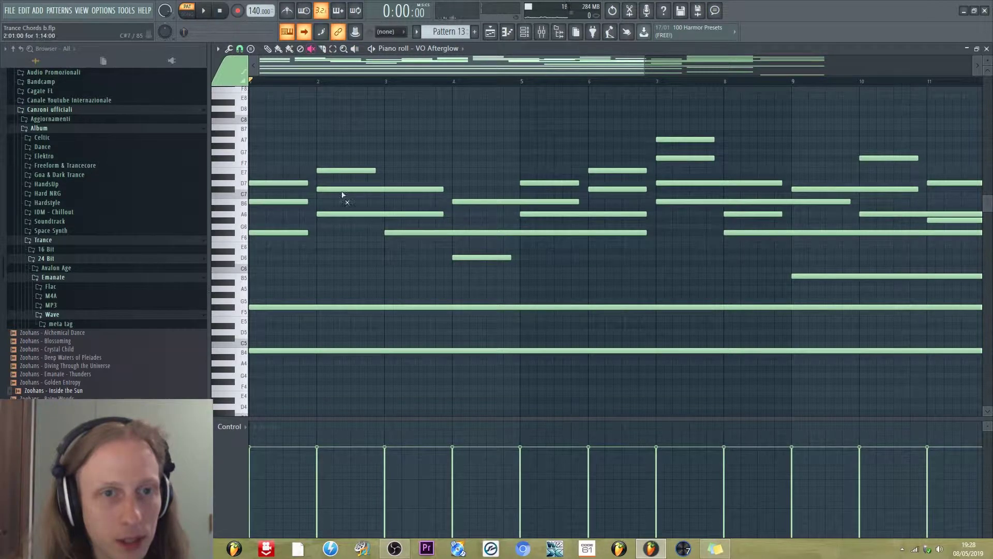
left_click(354, 48)
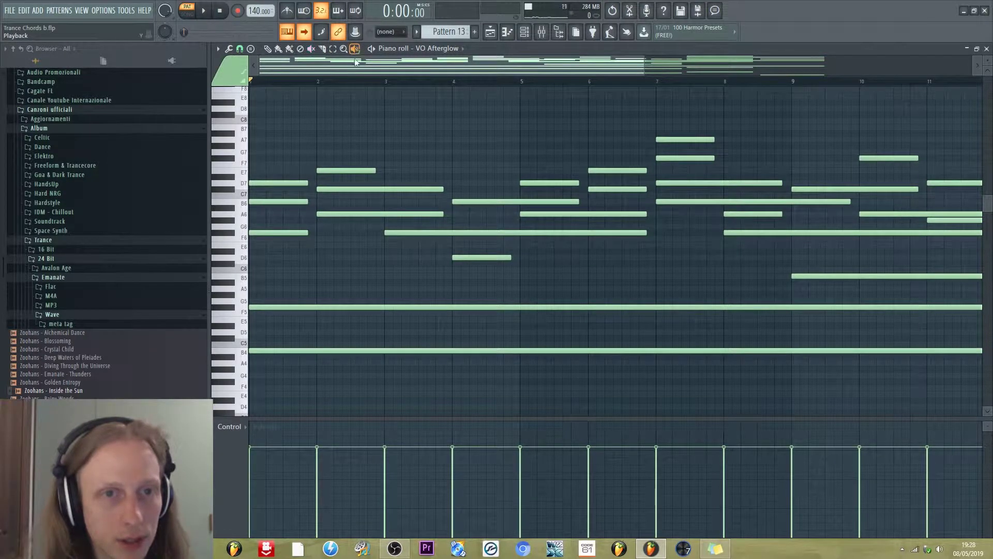
left_click(344, 187)
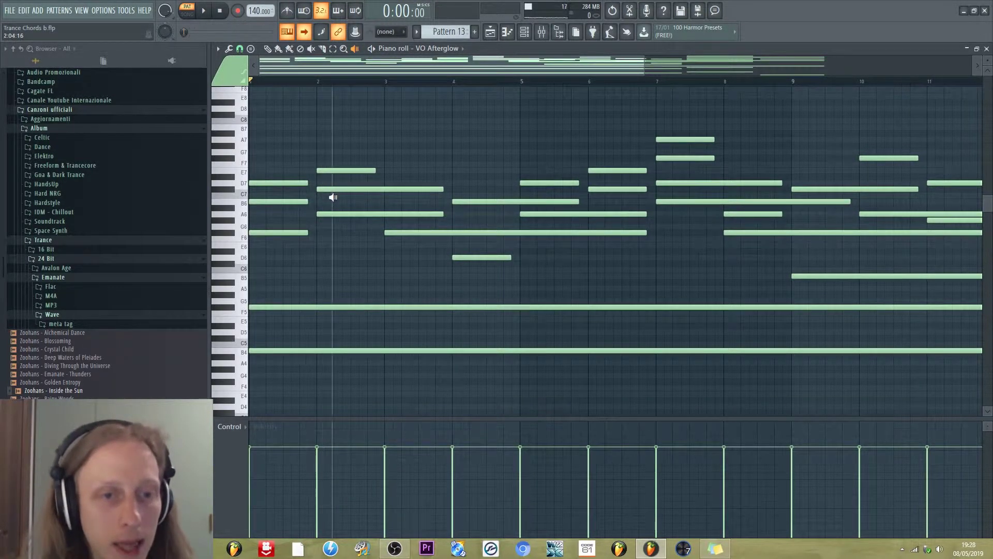
scroll(362, 176, "down", 1)
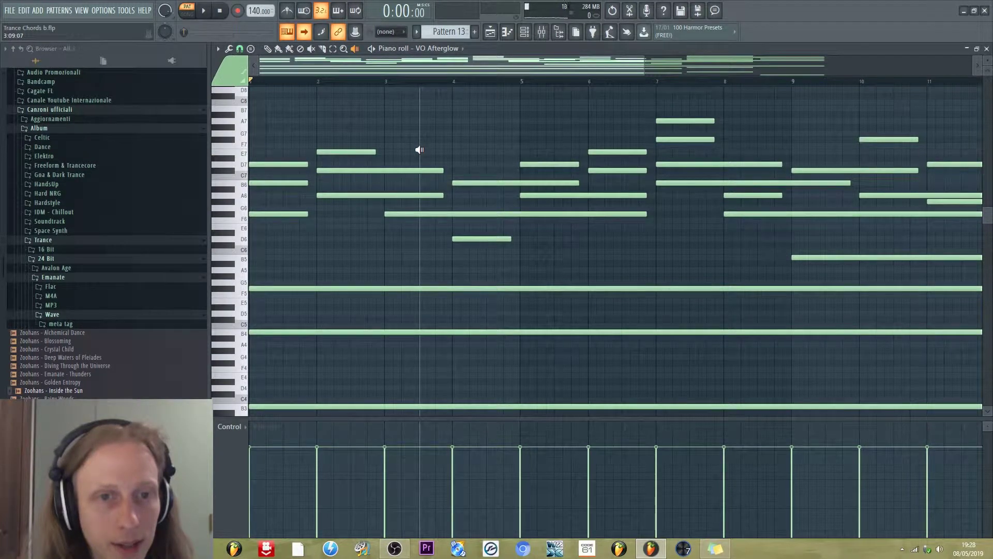
left_click(412, 151)
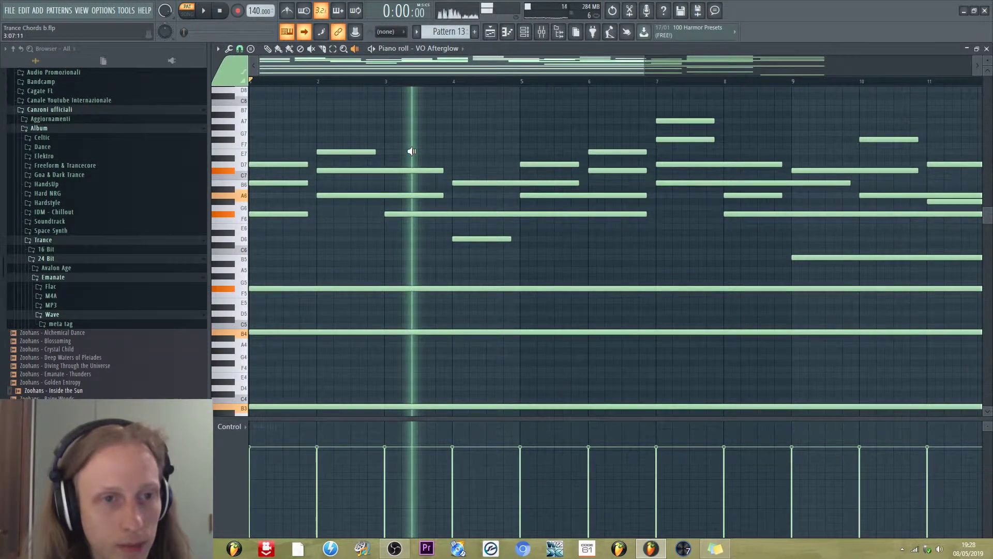
left_click_drag(411, 151, 332, 149)
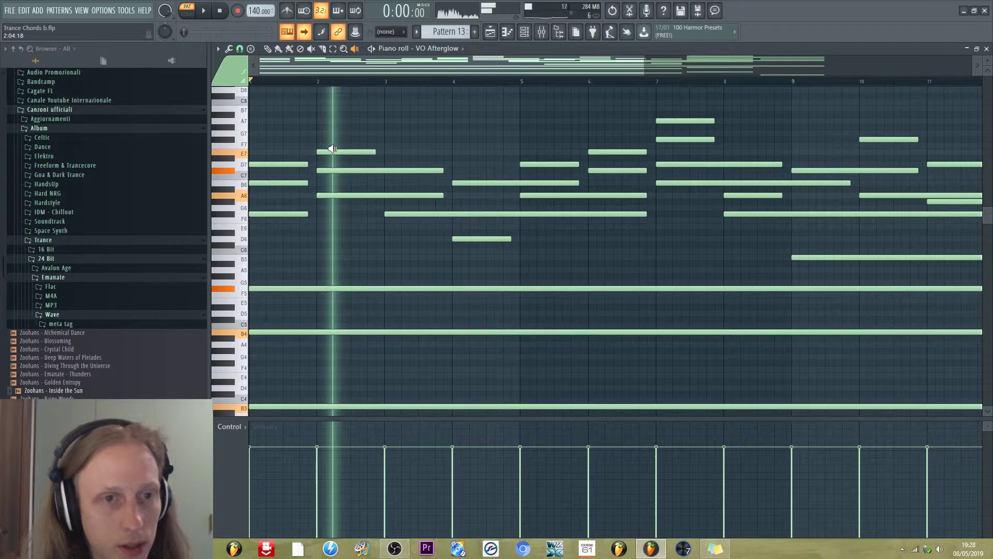
left_click_drag(332, 149, 331, 151)
key("p")
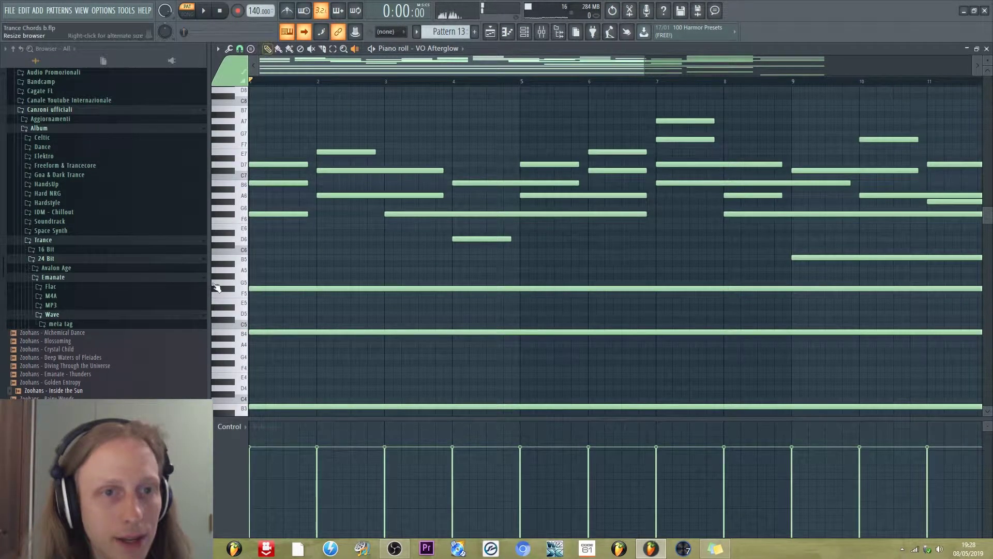
key("y")
left_click_drag(432, 216, 332, 192)
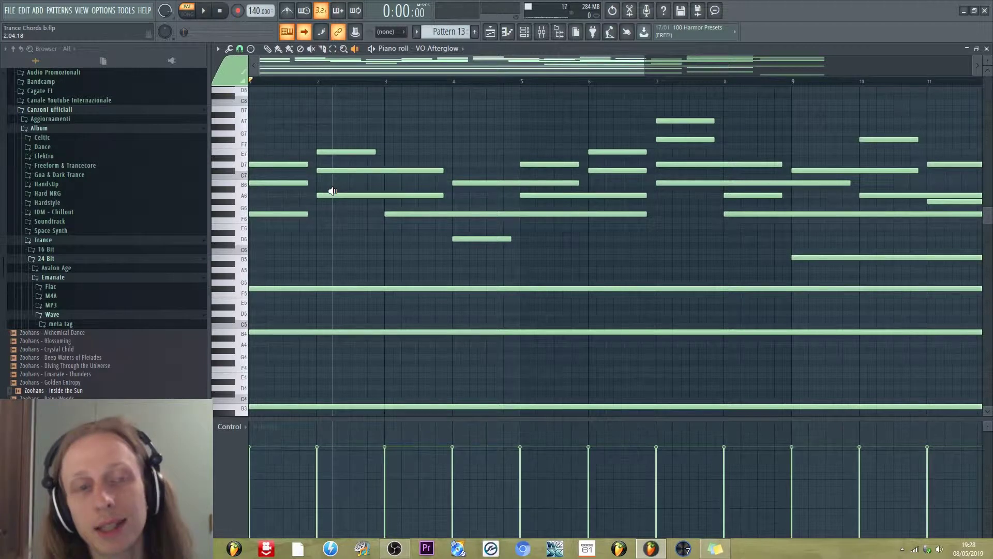
left_click_drag(332, 191, 432, 217)
scroll(431, 218, "down", 3)
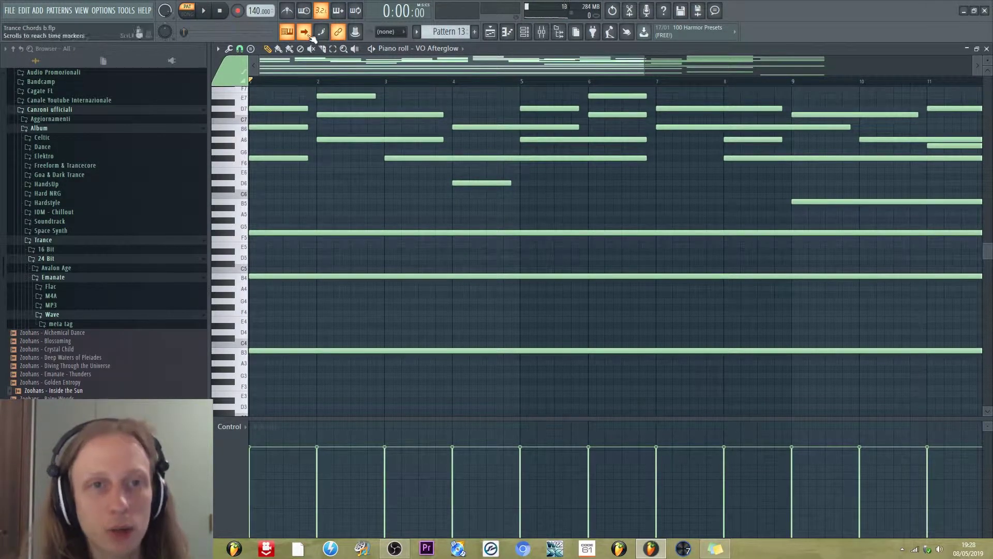
scroll(330, 73, "up", 2)
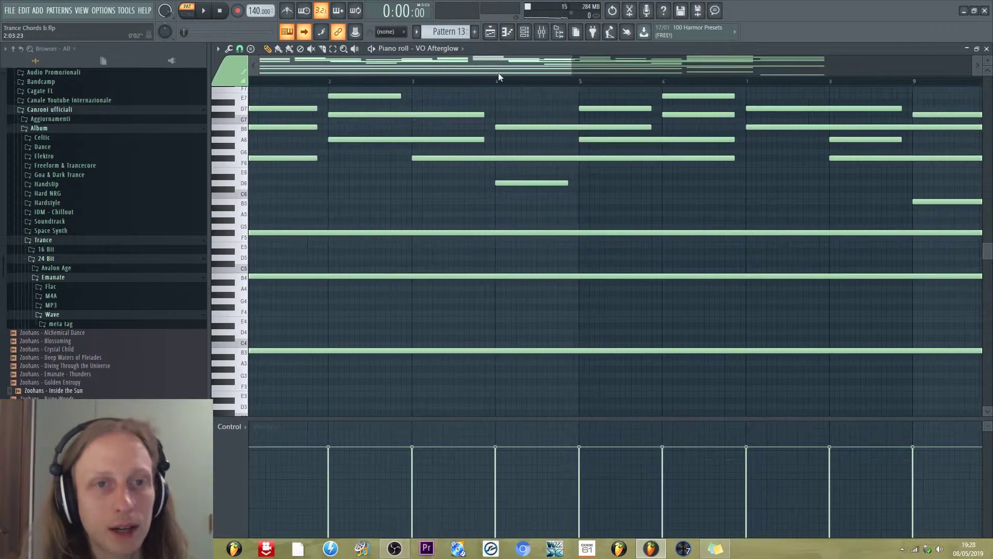
left_click_drag(570, 61, 616, 61)
scroll(560, 251, "up", 3)
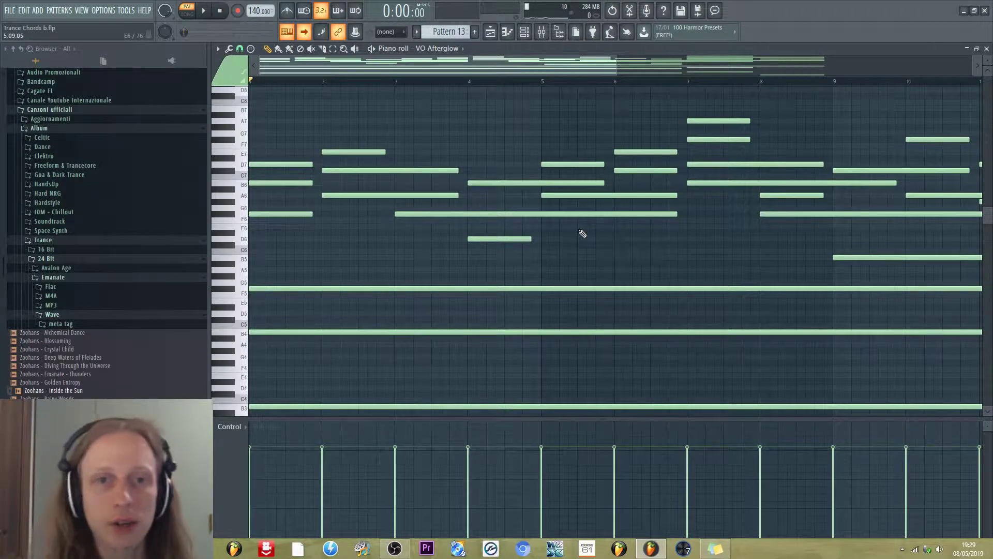
key("y")
left_click_drag(512, 178, 574, 175)
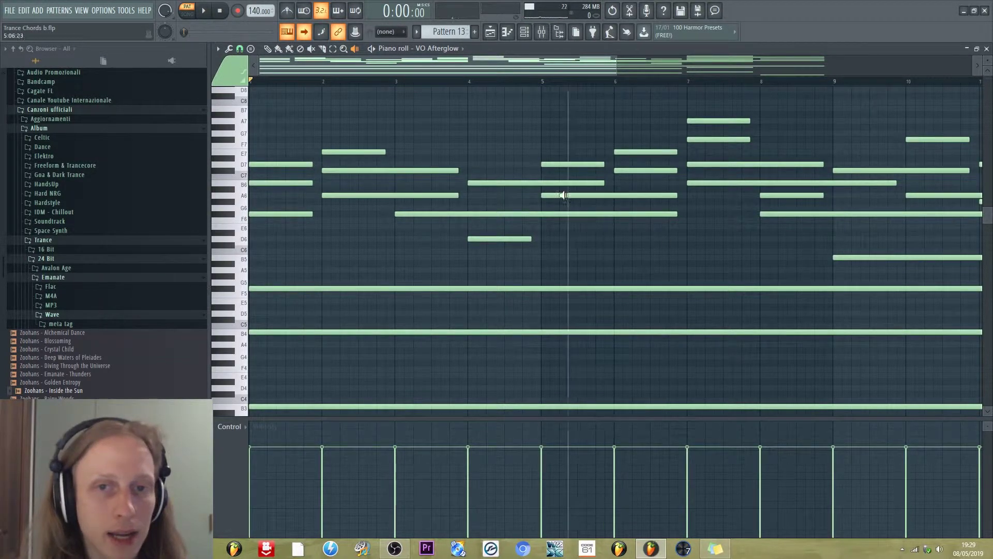
left_click_drag(568, 184, 568, 184)
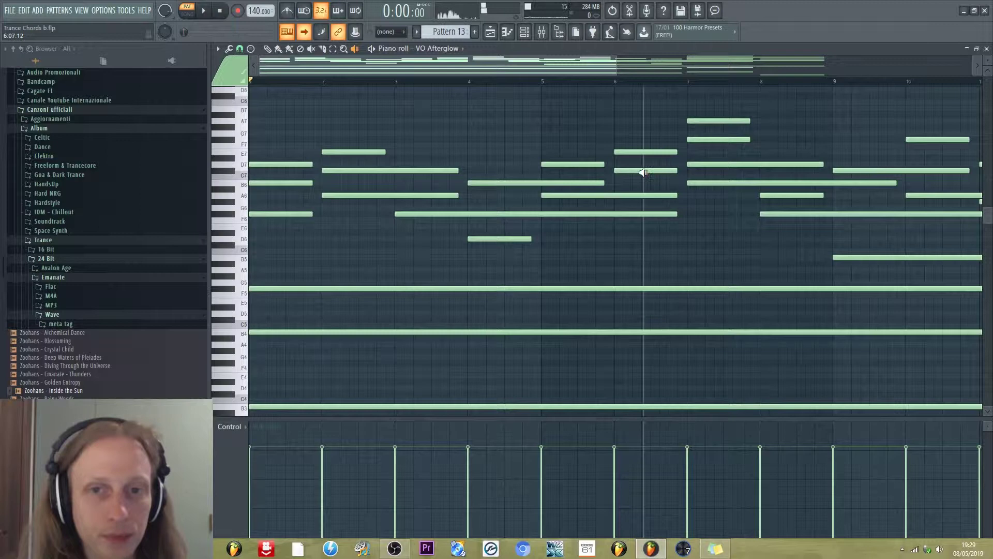
left_click_drag(643, 172, 643, 173)
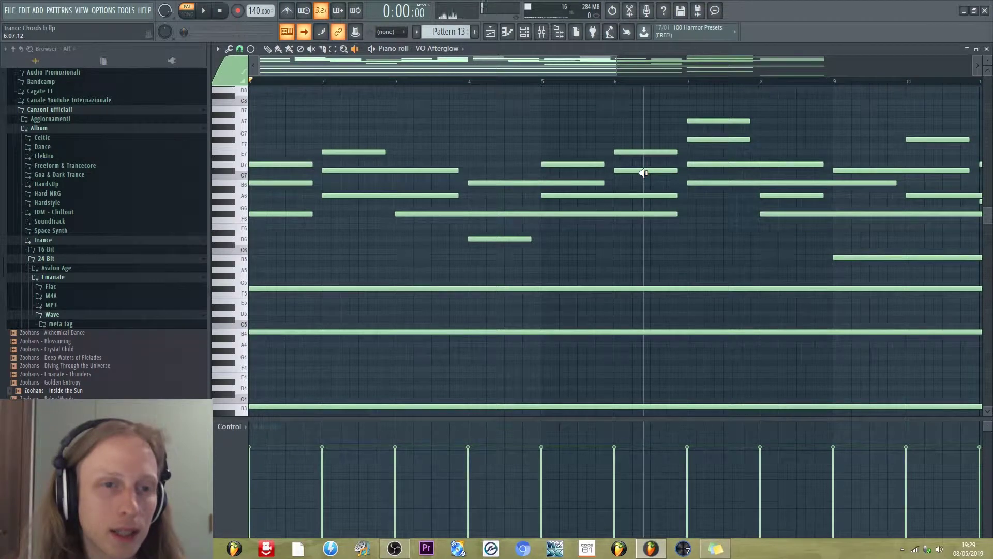
left_click(645, 174)
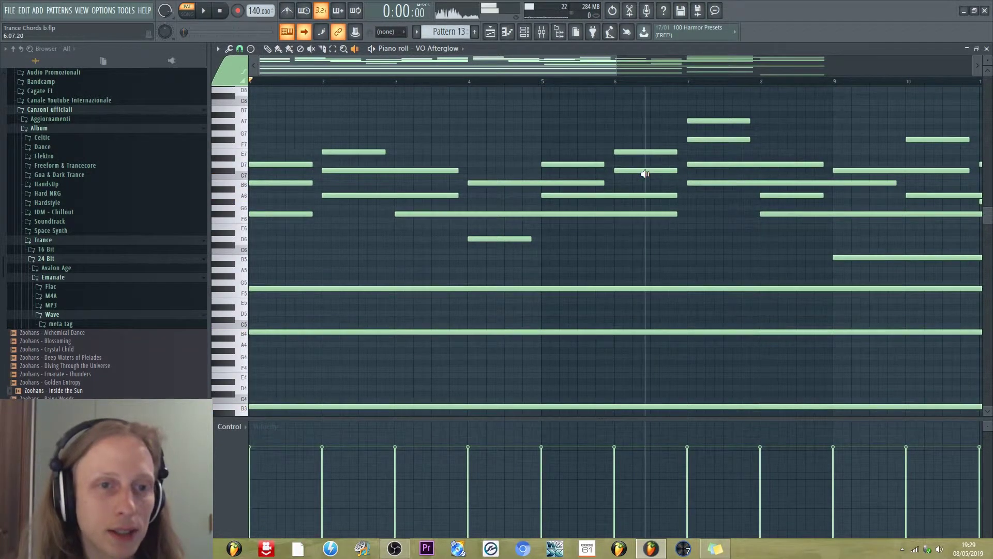
left_click(644, 174)
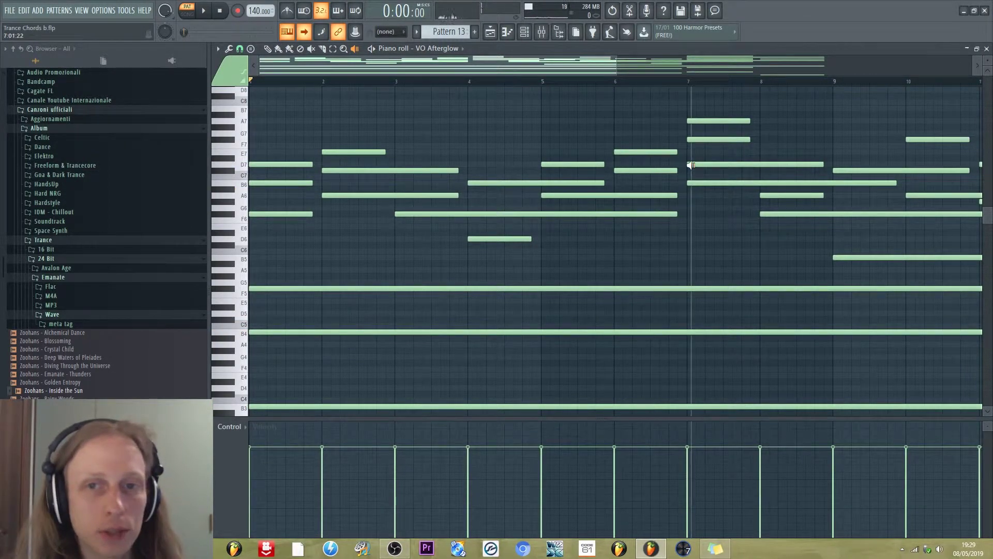
scroll(570, 68, "right", 3)
Scrub back to bar 7, bring bars 8–17 into view, and sound the chords at bars 9, 10 and 11.
left_click_drag(578, 143, 543, 131)
scroll(589, 61, "right", 1)
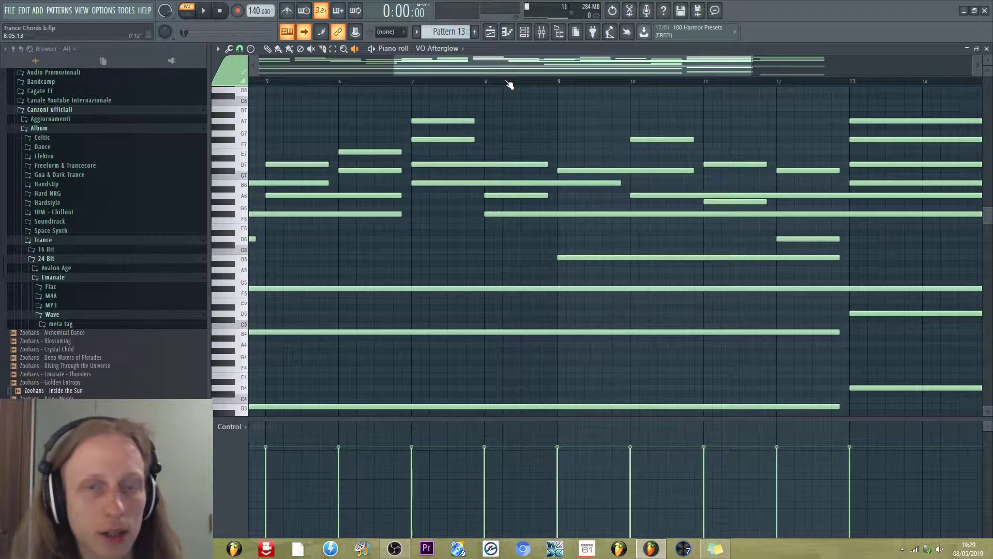
left_click_drag(508, 81, 332, 94)
left_click_drag(343, 133, 394, 139)
left_click(394, 138)
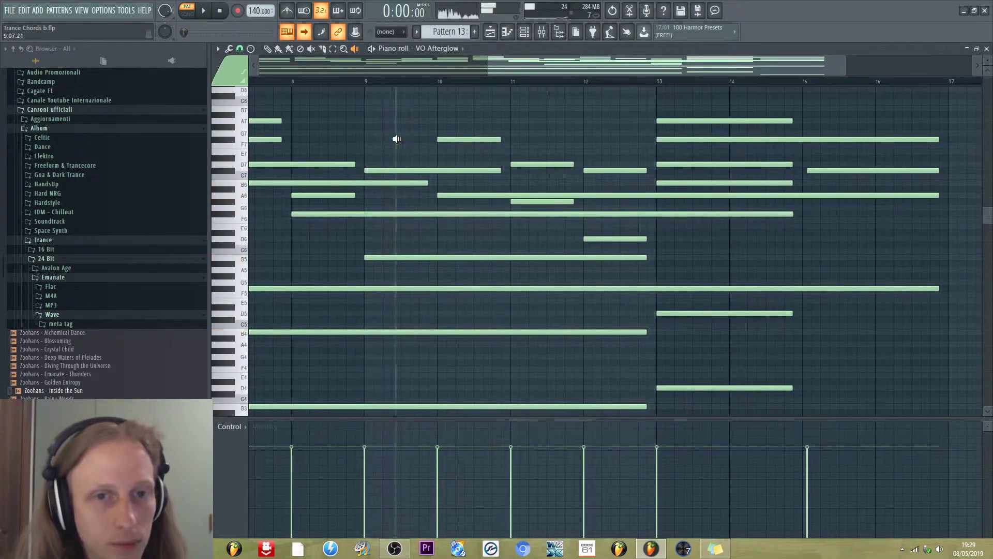
left_click(463, 141)
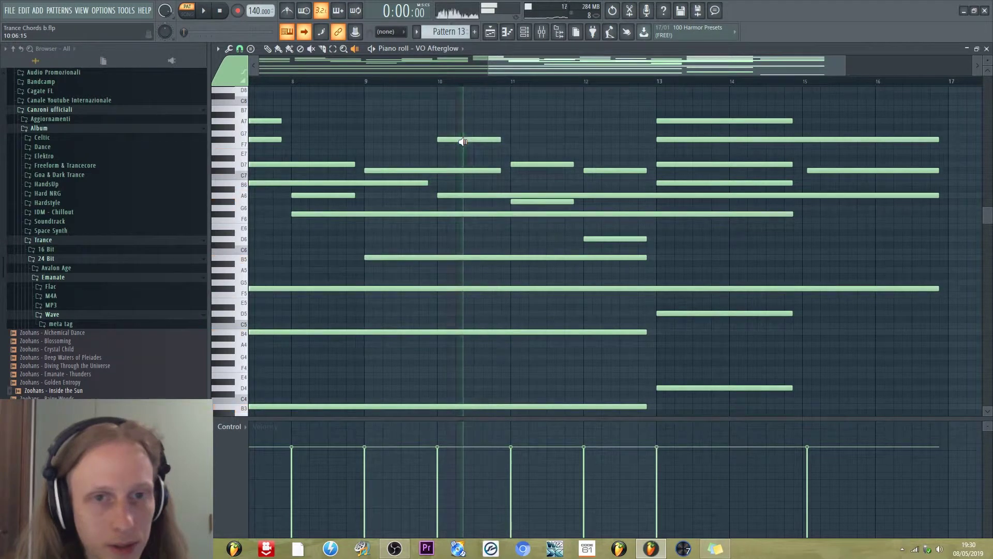
left_click(539, 141)
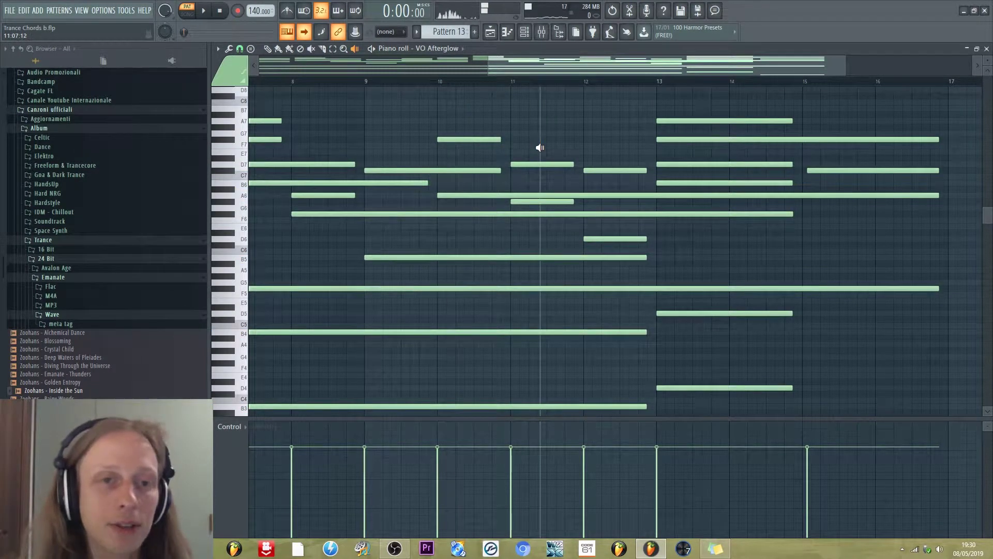
left_click(538, 149)
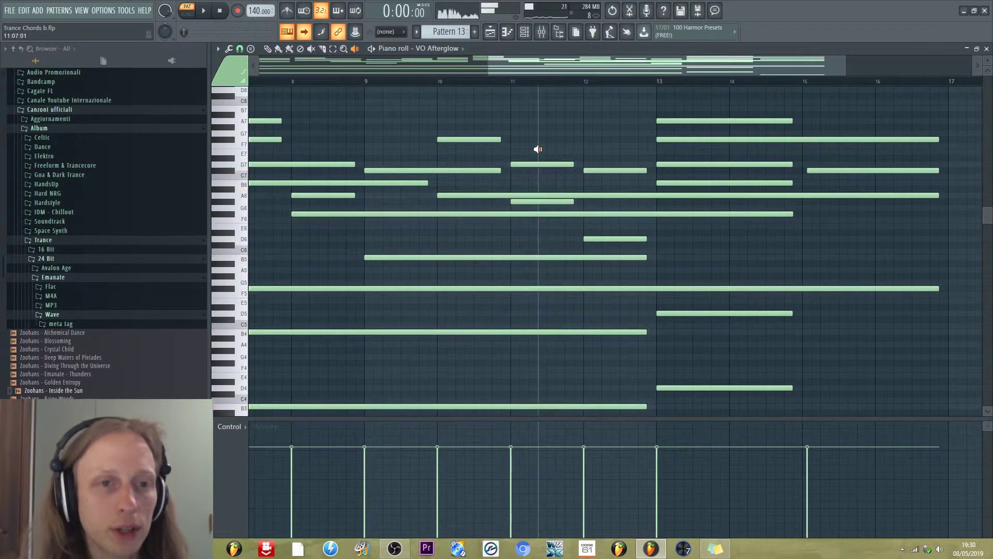
left_click(537, 149)
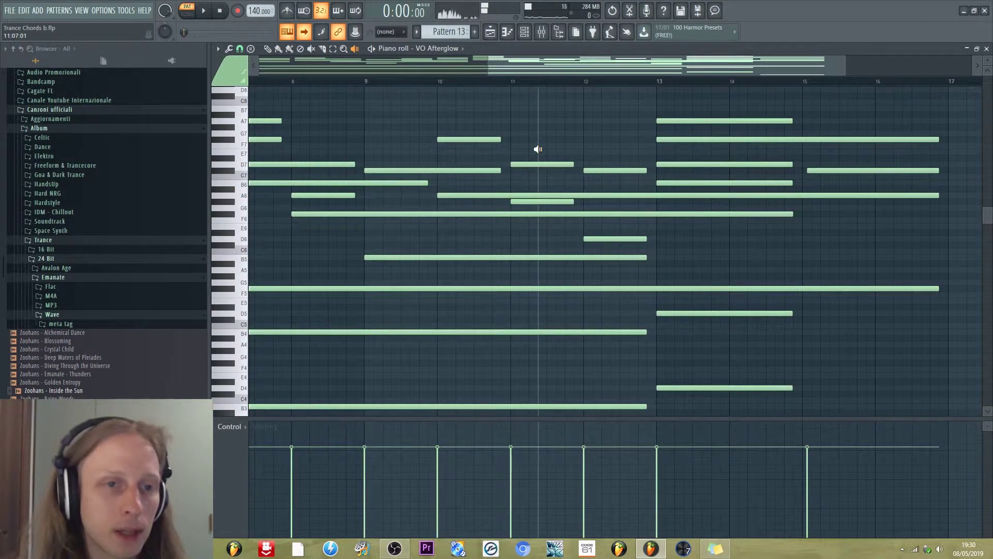
left_click(538, 149)
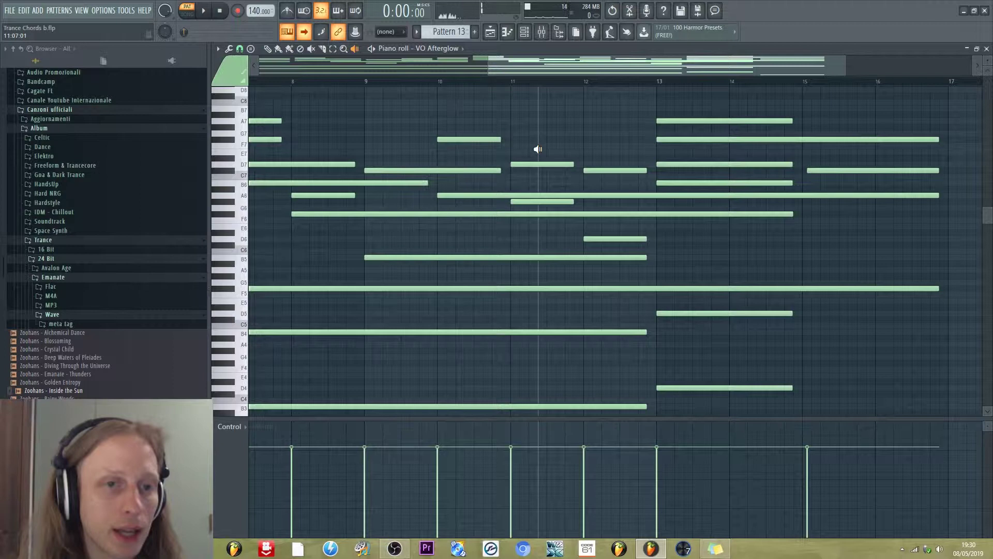
left_click(538, 149)
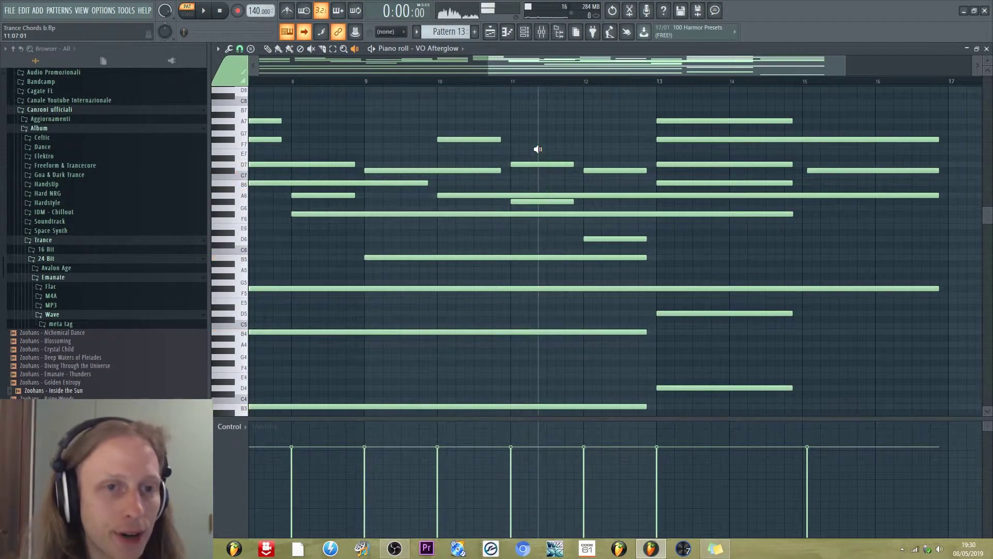
Preview the G#6 note with the Draw tool, then scrub back and forth through the chords.
left_click(268, 48)
left_click(528, 202)
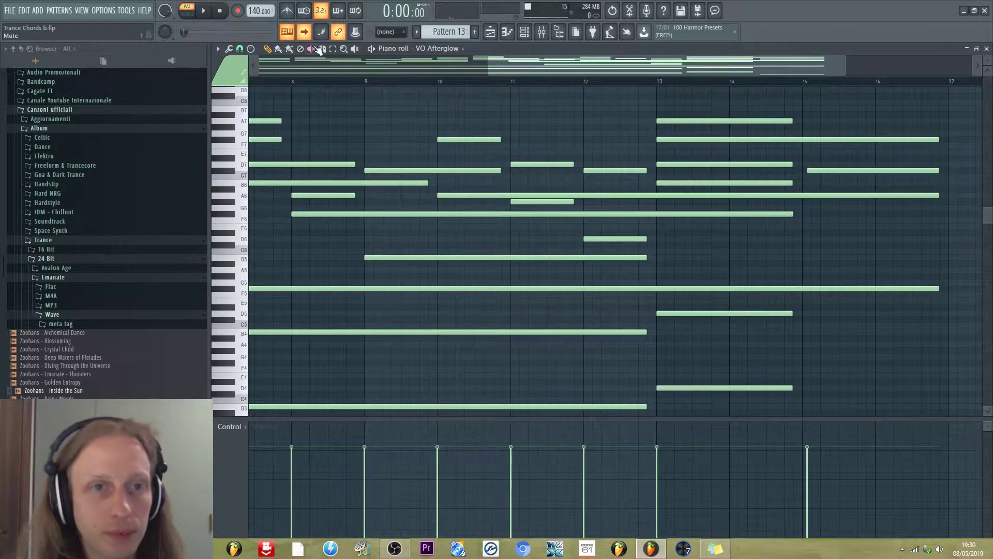
left_click(355, 49)
left_click_drag(707, 173, 262, 133)
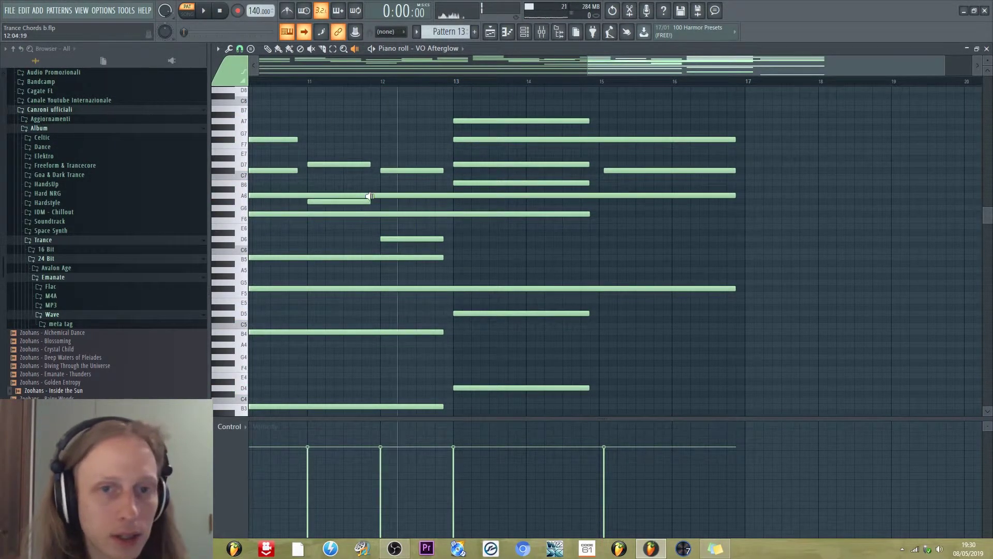
Preview the chord's B6 note with the Draw tool, then scrub through the chords.
left_click(267, 48)
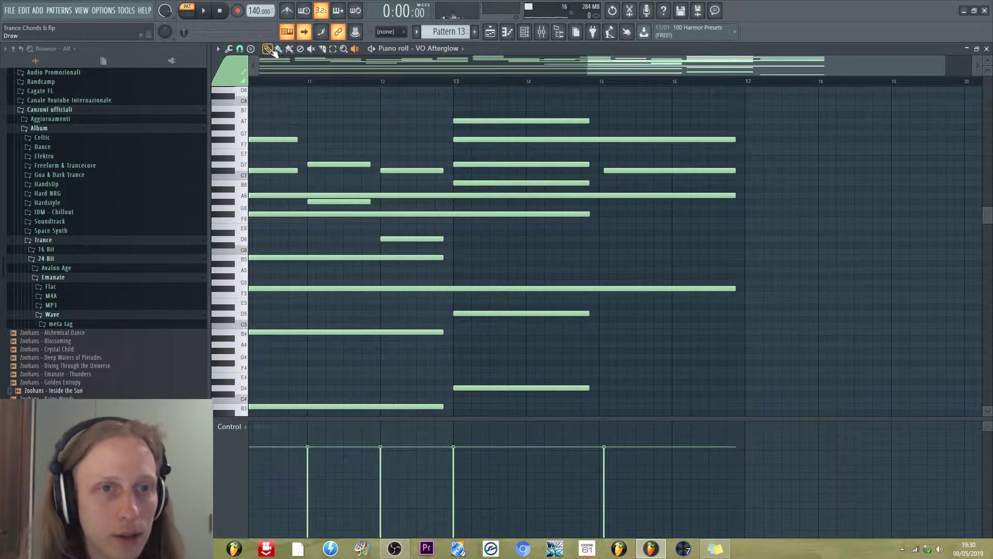
left_click(510, 183)
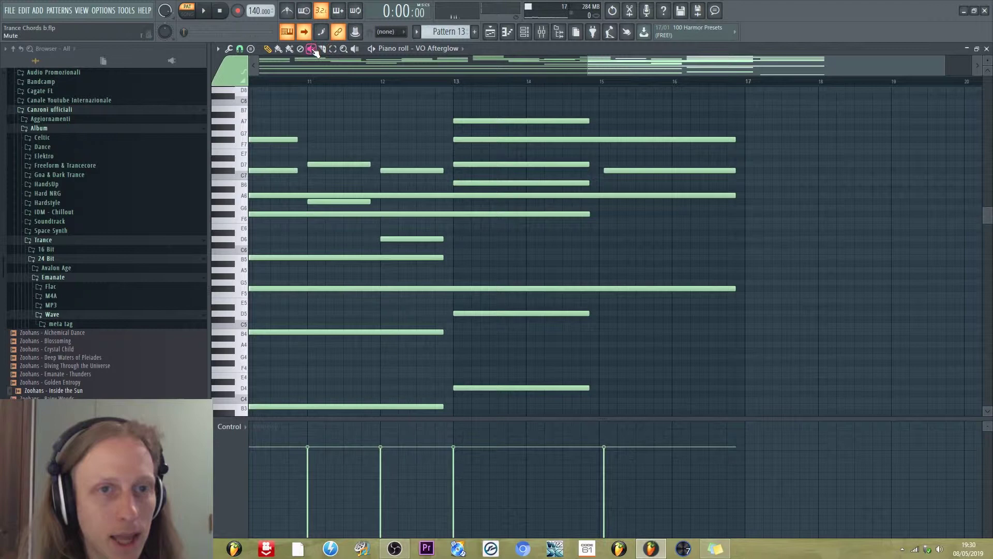
left_click(354, 48)
mouse_move(504, 150)
left_mouse_down()
mouse_move(481, 150)
mouse_move(500, 153)
left_mouse_up()
Hear the second-gap chord and the F7, C7, A6, F5 chord, then zoom out to bars 1–20.
left_click(500, 153)
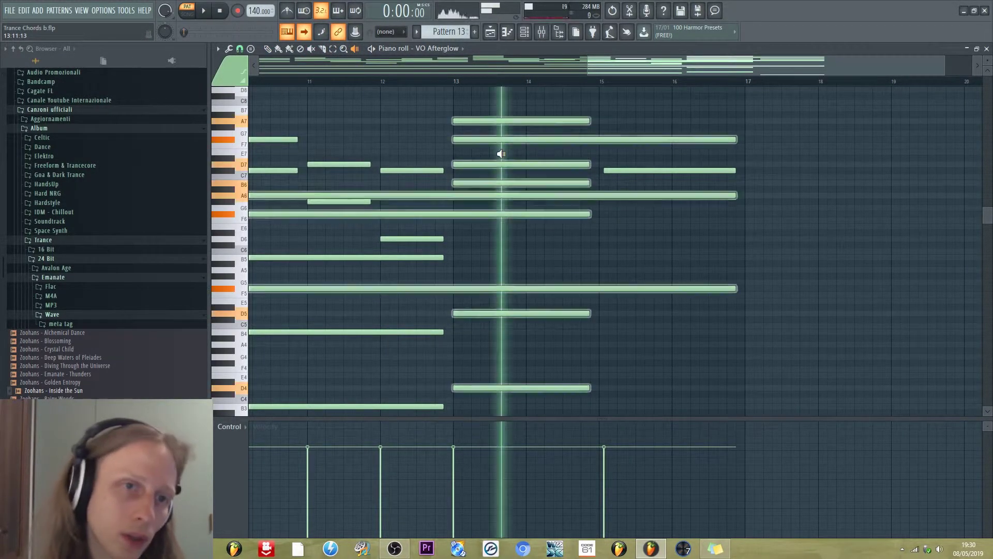
left_click(569, 154)
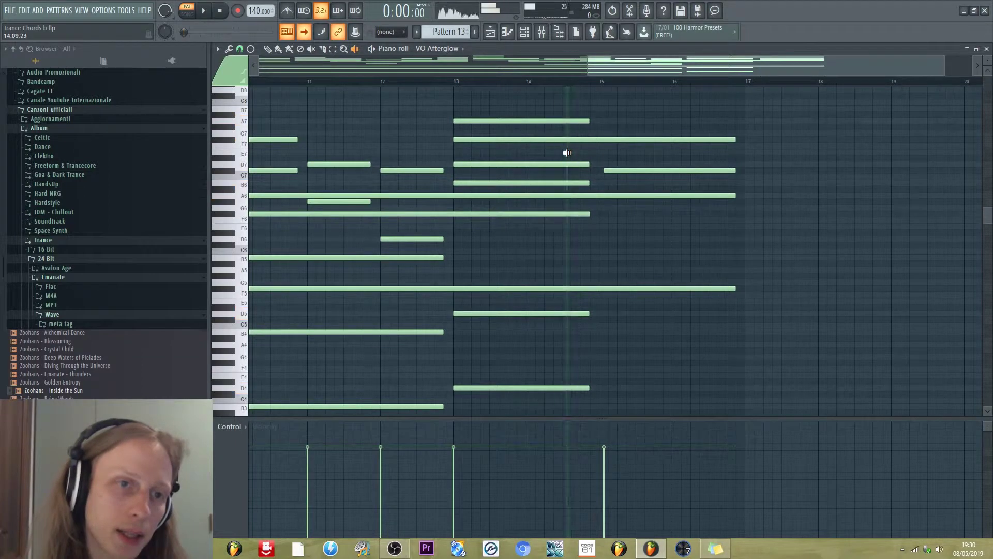
left_click(627, 148)
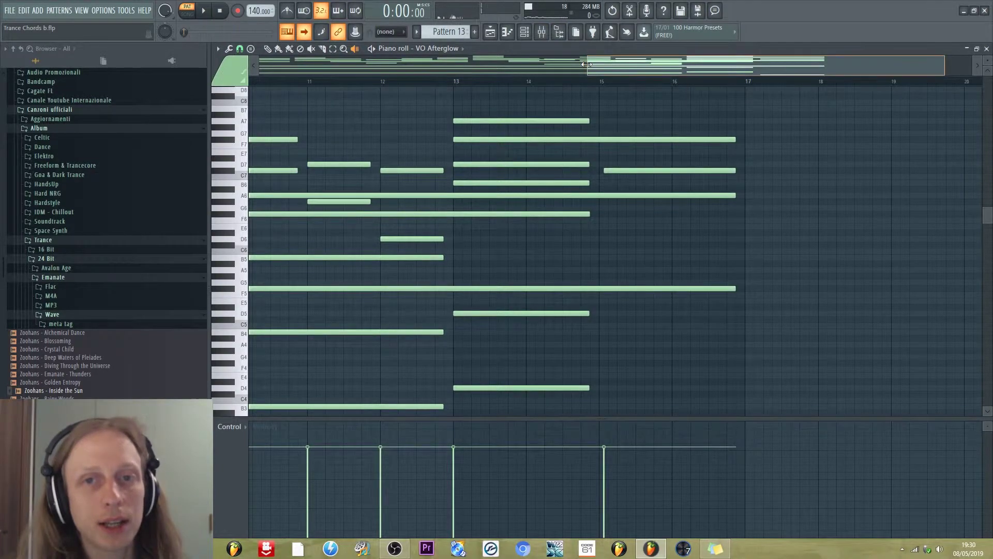
left_click_drag(586, 64, 256, 64)
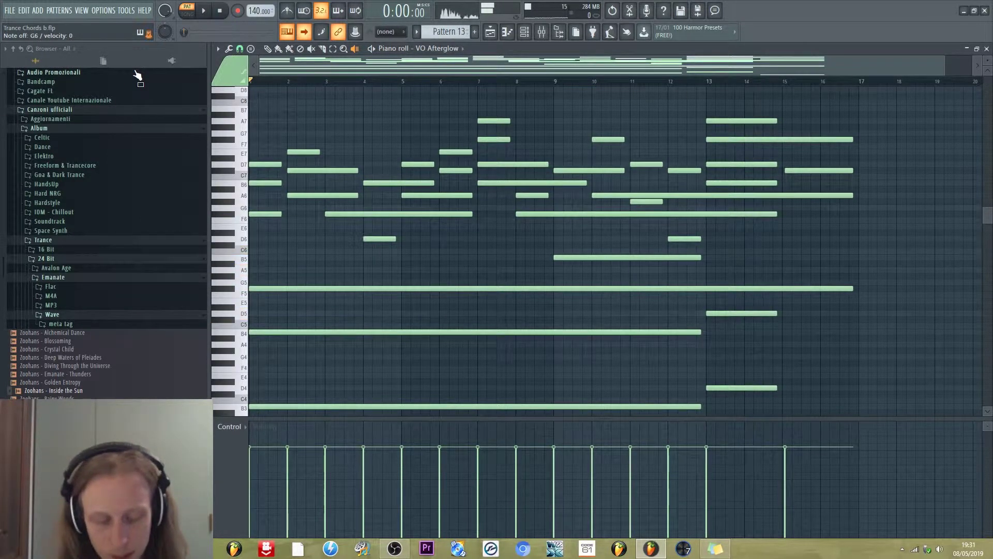
Open the Channel rack over the VO Afterglow piano roll, listing all seven channels.
left_click(524, 32)
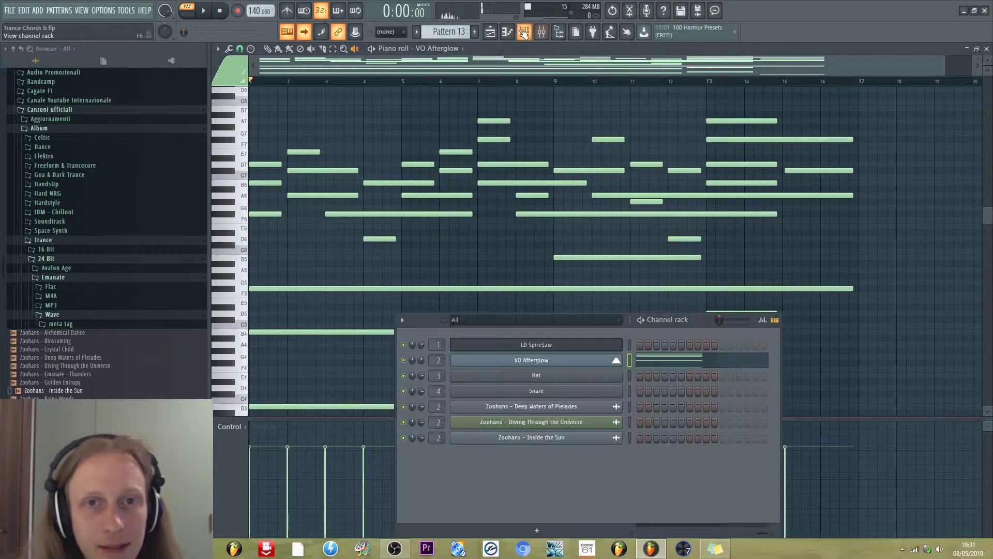
Open the VO Afterglow channel settings from the Channel rack.
left_click(564, 366)
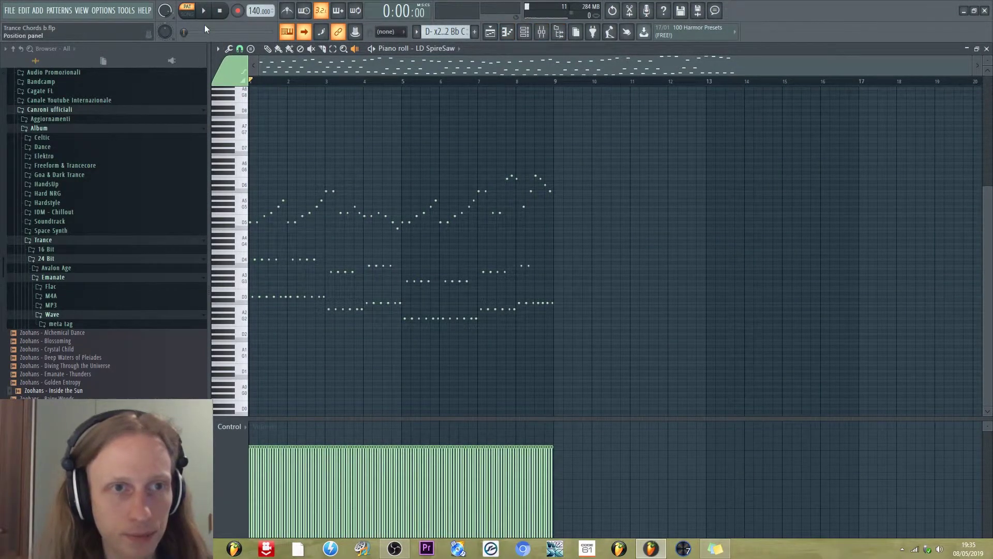
Play the LD SpireSaw D- x2.2 Bb C progression, then stop and return to the start.
left_click(204, 11)
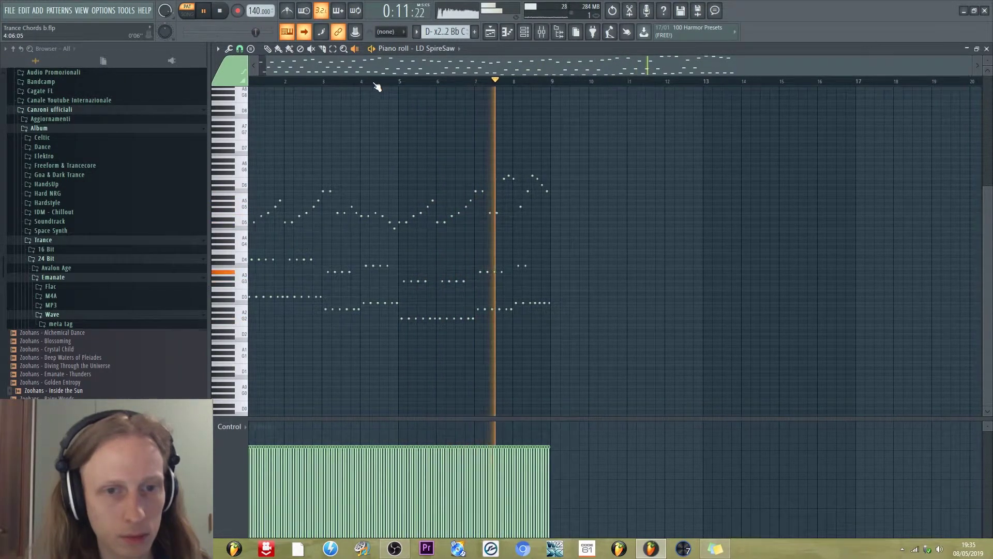
left_click(221, 12)
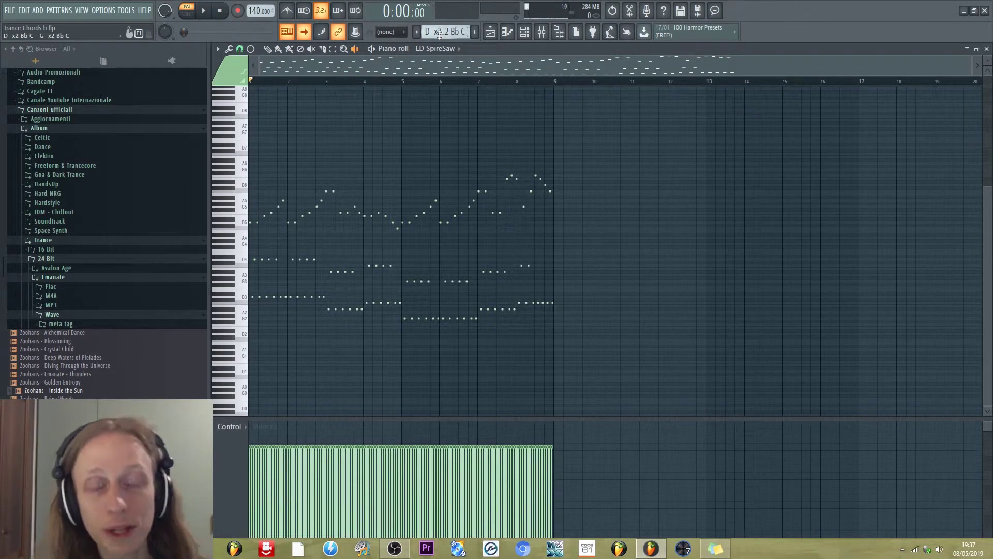
scroll(439, 34, "down", 1)
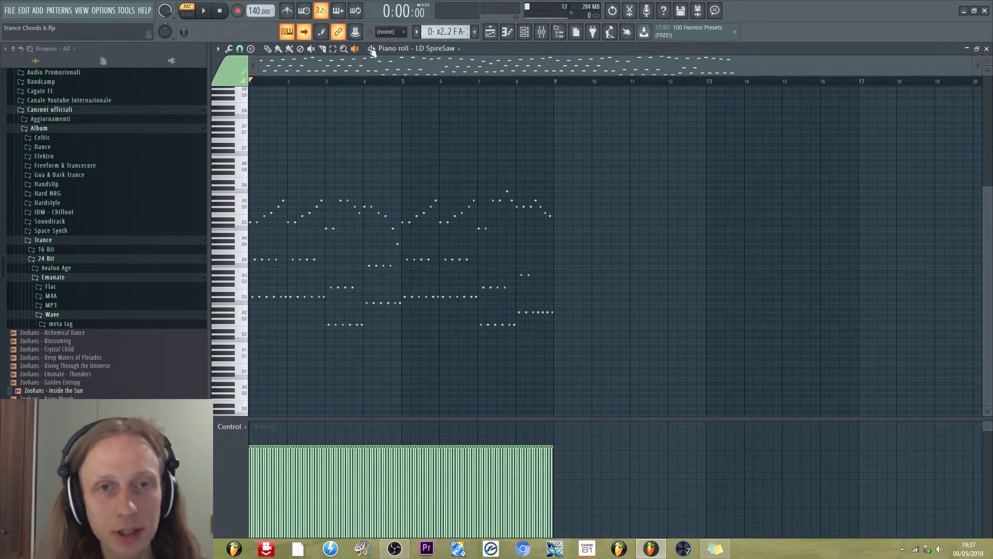
key("space")
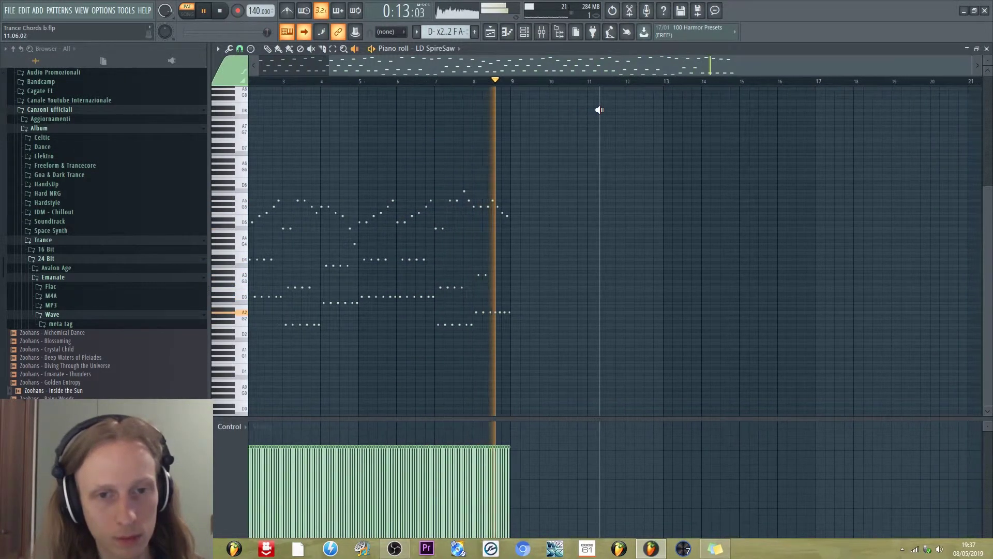
key("space")
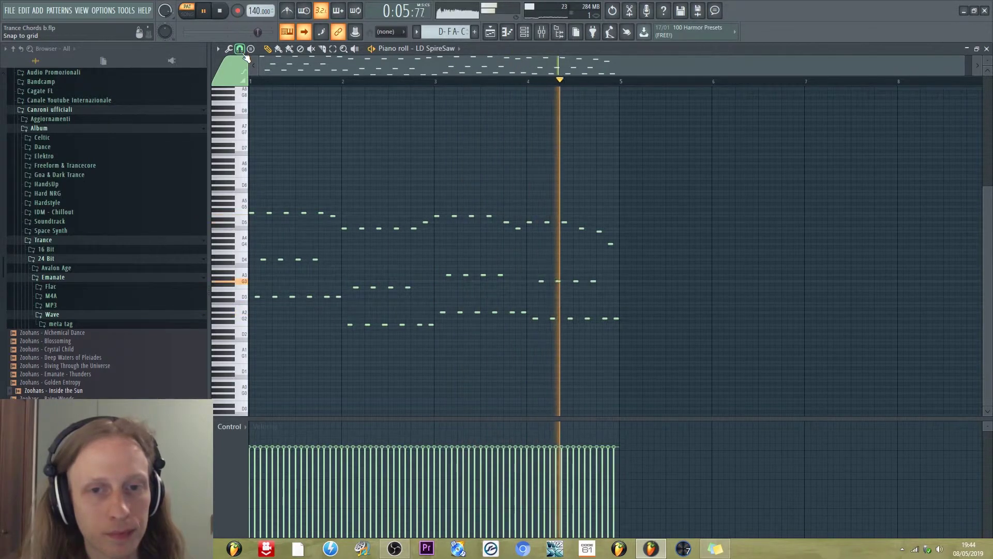
Stop the D-FAC progression, then play and stop the D-FCG chord progression.
key("space")
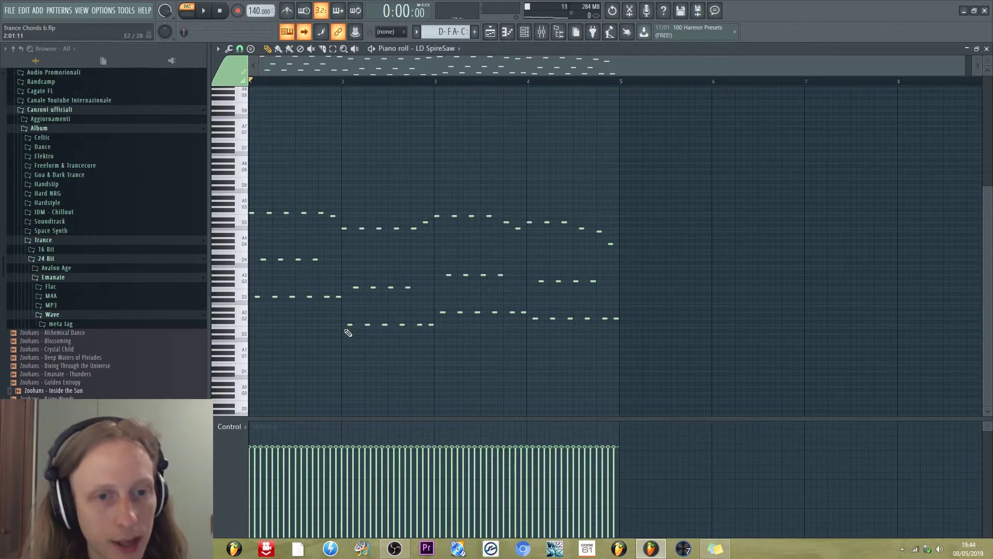
scroll(445, 318, "up", 2)
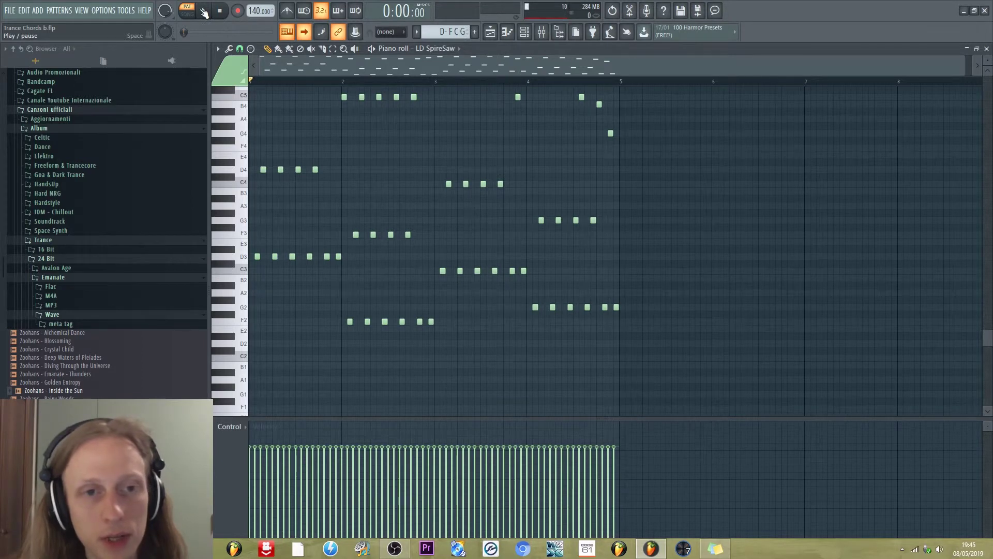
key("space")
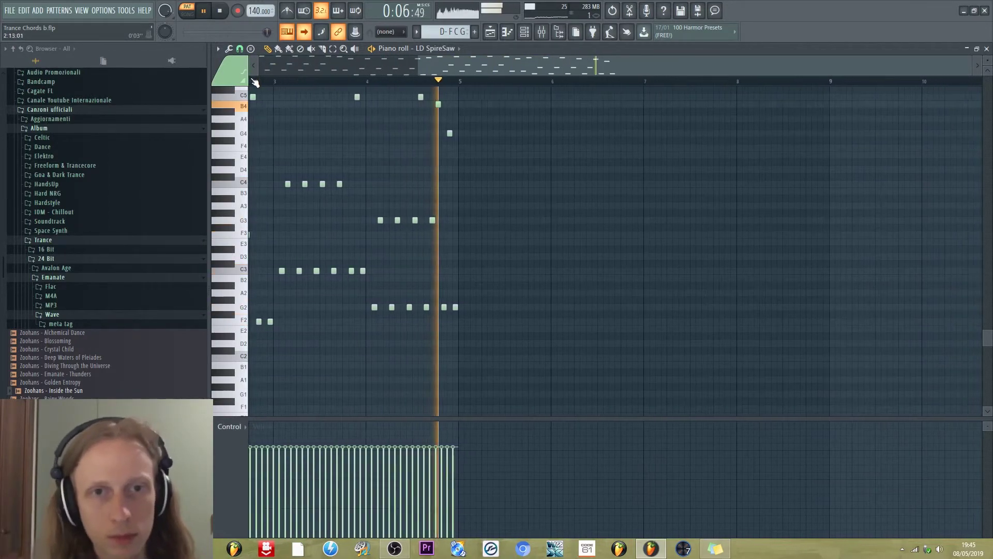
key("space")
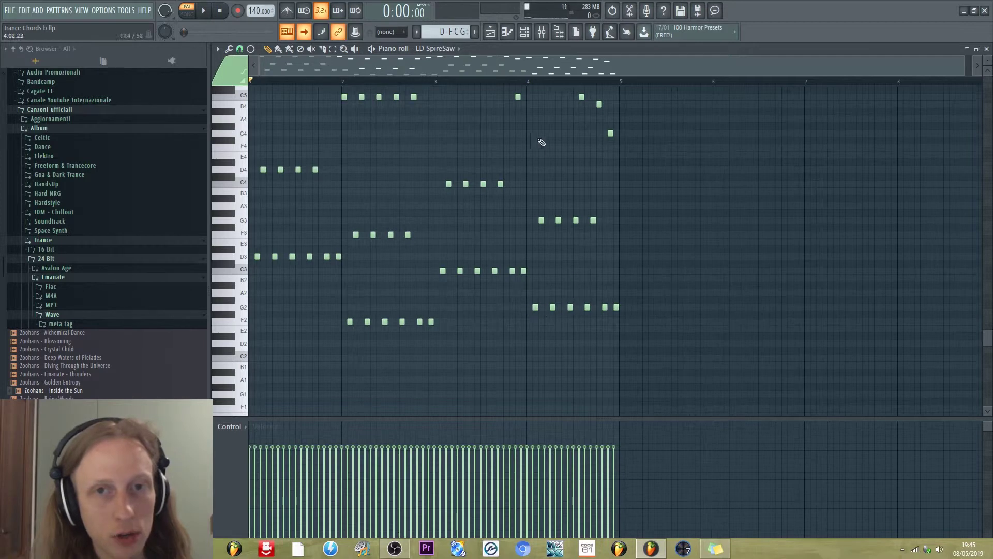
Audition the D- Bb C G- and D- Bb C G progressions one after the other.
key("ctrl+z")
key("space")
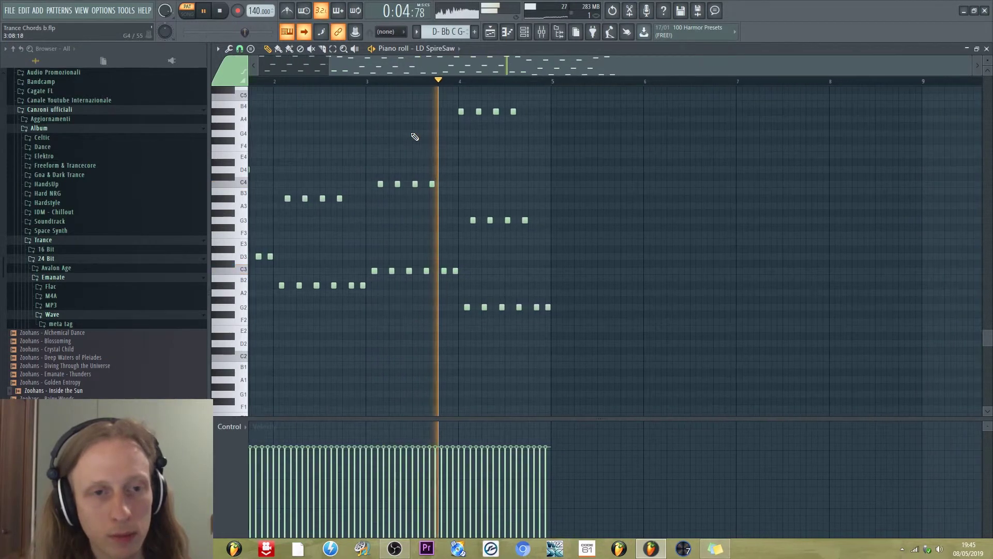
key("space")
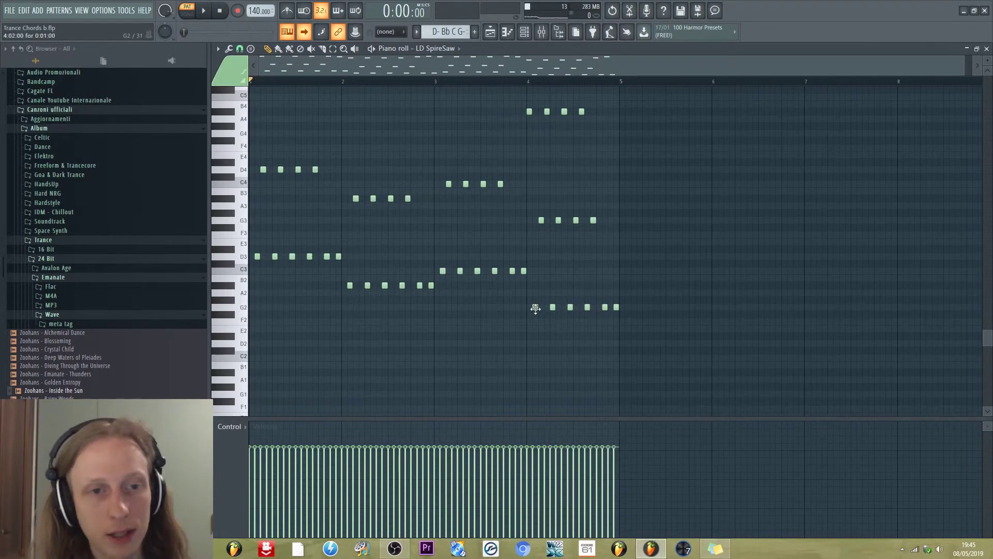
key("space")
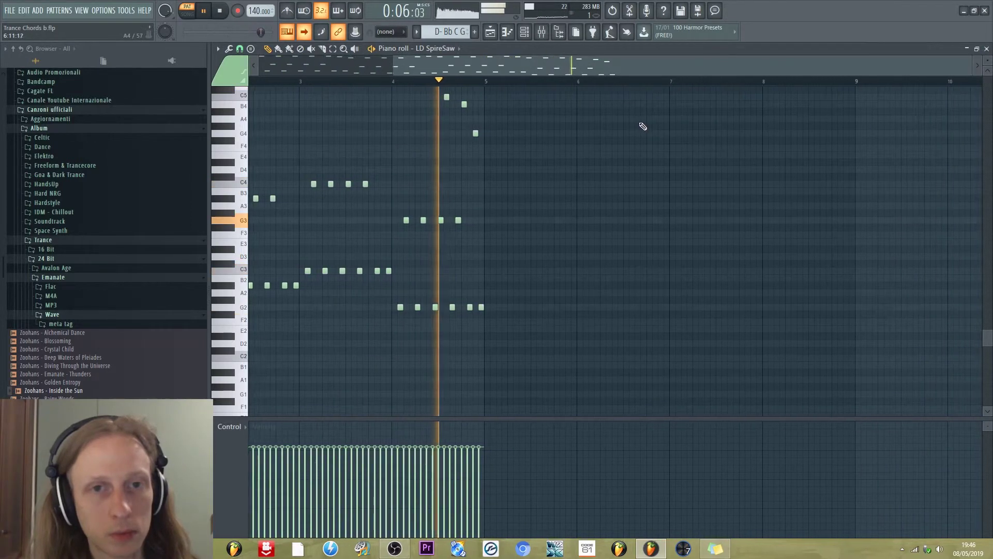
key("space")
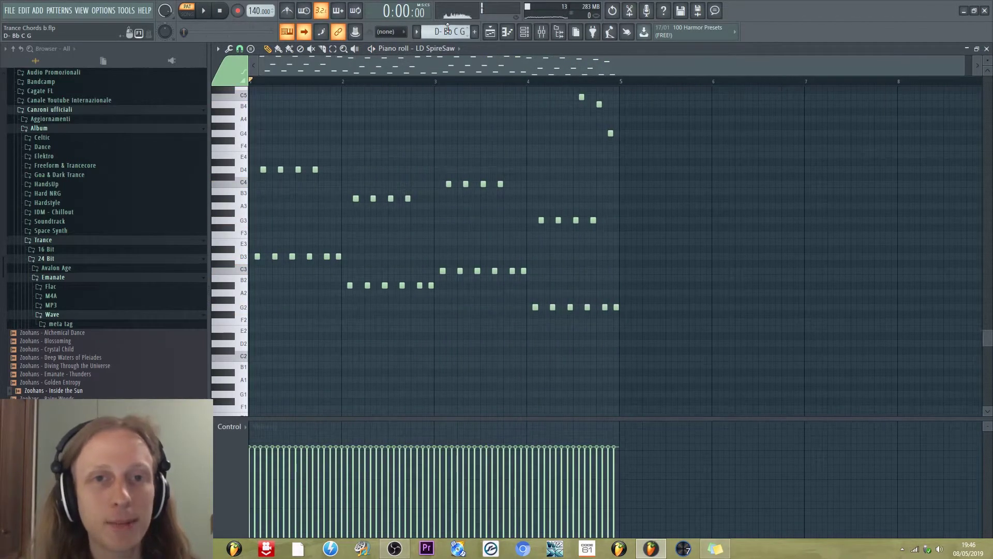
Scroll the pattern selector back to the D- Bb C G- pattern.
scroll(448, 31, "down", 1)
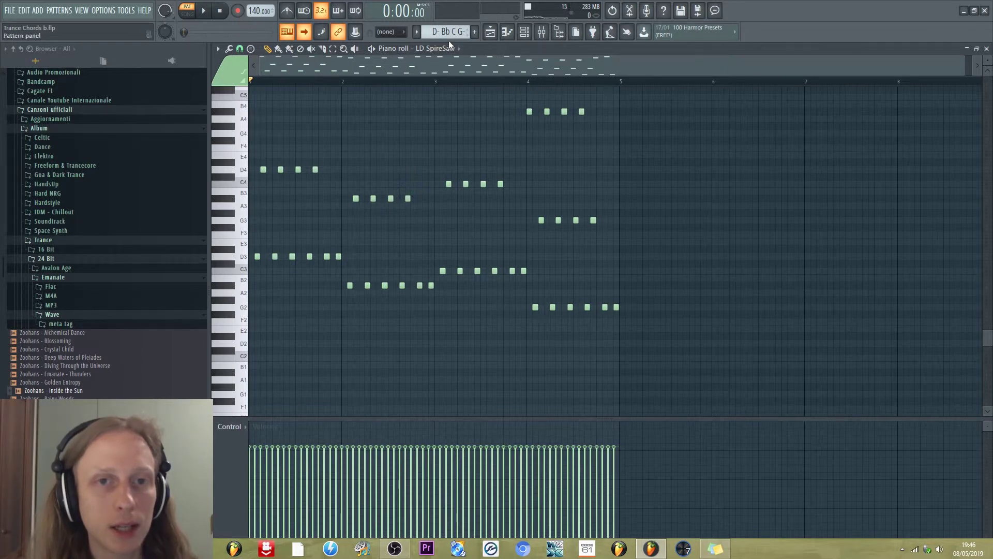
scroll(450, 32, "up", 1)
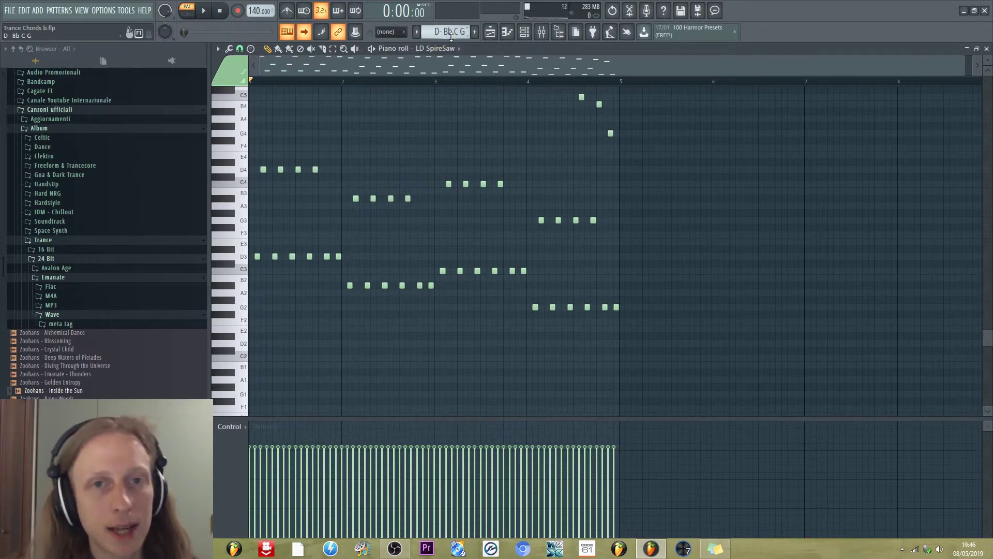
scroll(450, 32, "down", 1)
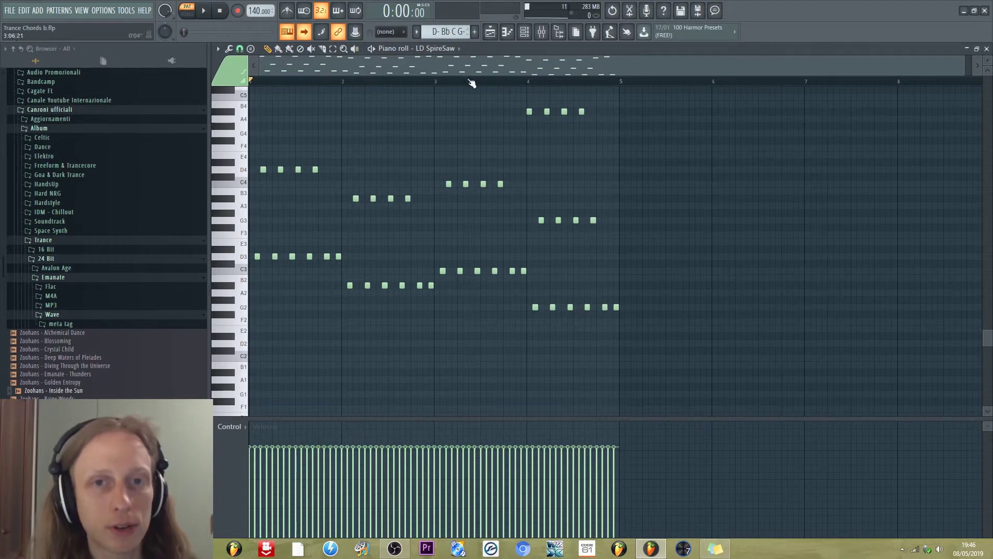
Play the current chord pattern from bar 3, then stop it.
left_click(435, 82)
key("space")
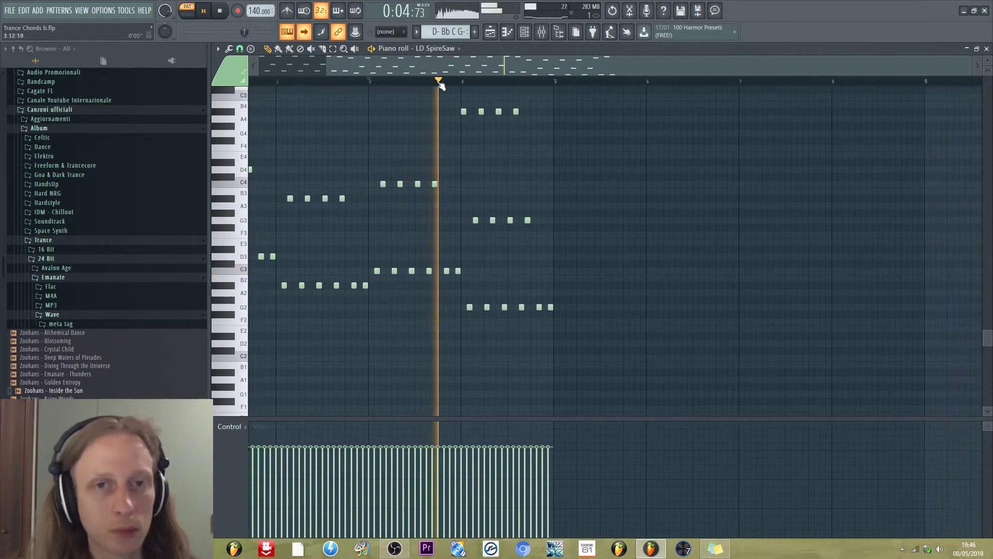
key("space")
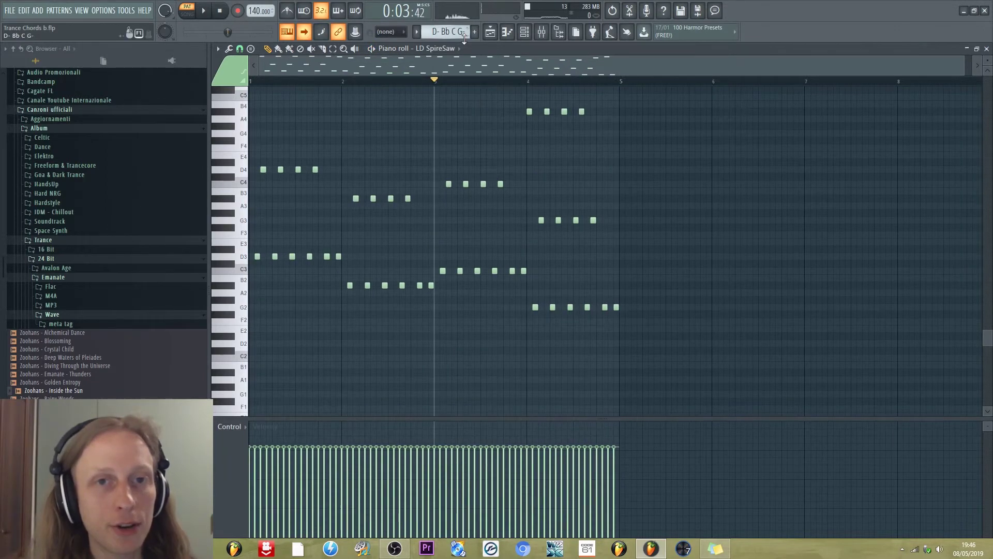
Audition the variation with the new top melody, then start the D- A- C G pattern.
scroll(462, 32, "down", 1)
scroll(611, 122, "up", 3)
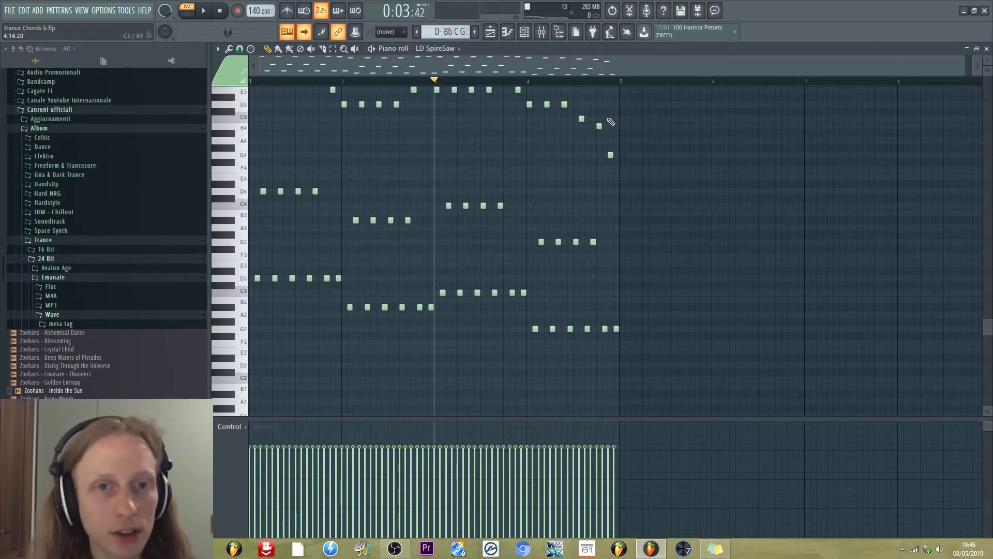
key("space")
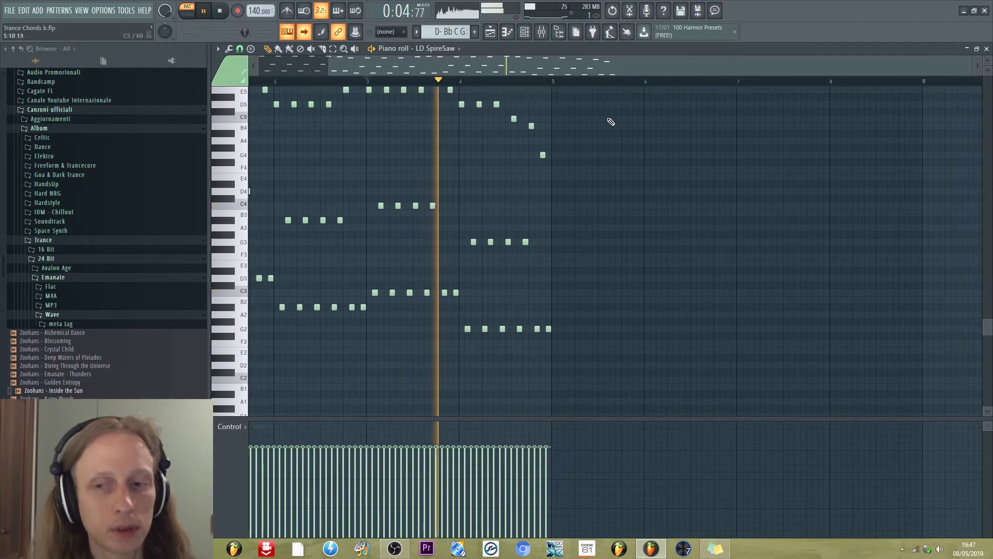
key("space")
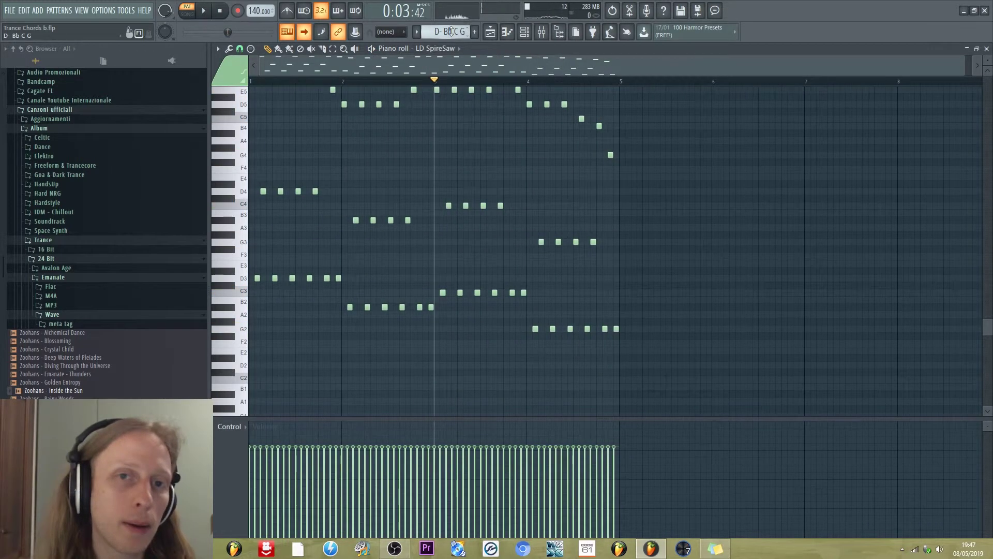
scroll(451, 31, "down", 1)
key("space")
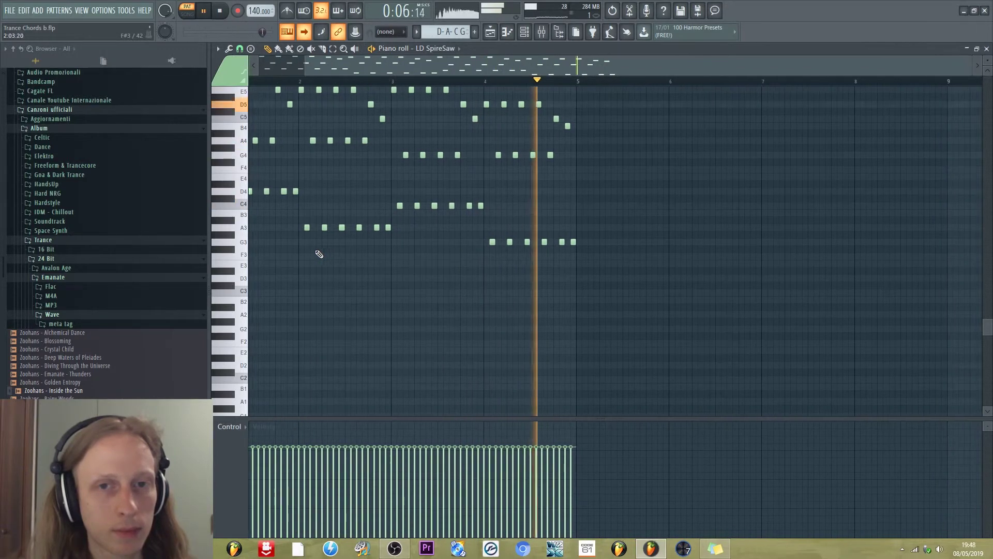
Stop playback, switch to the D- C Gx2 pattern, and play it through once.
key("space")
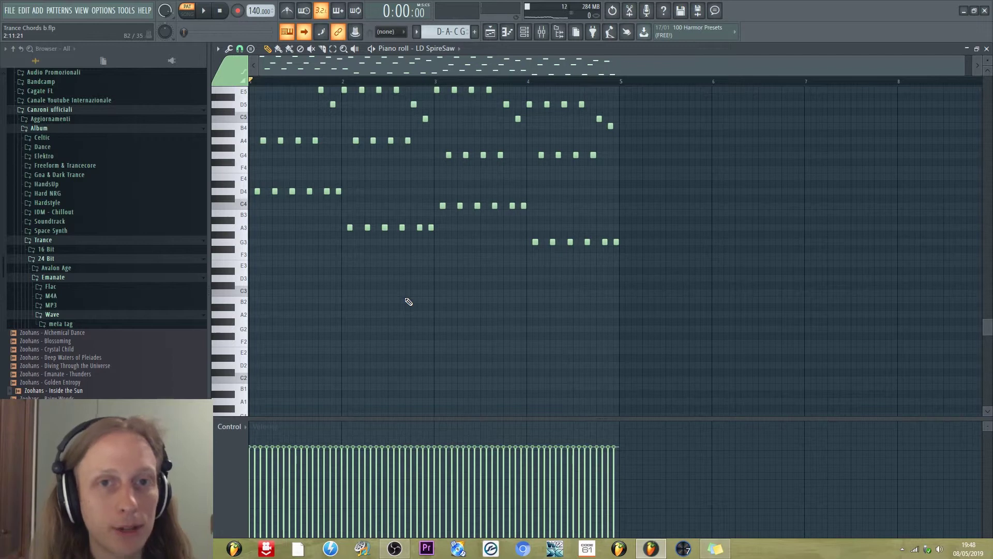
key("ctrl+z")
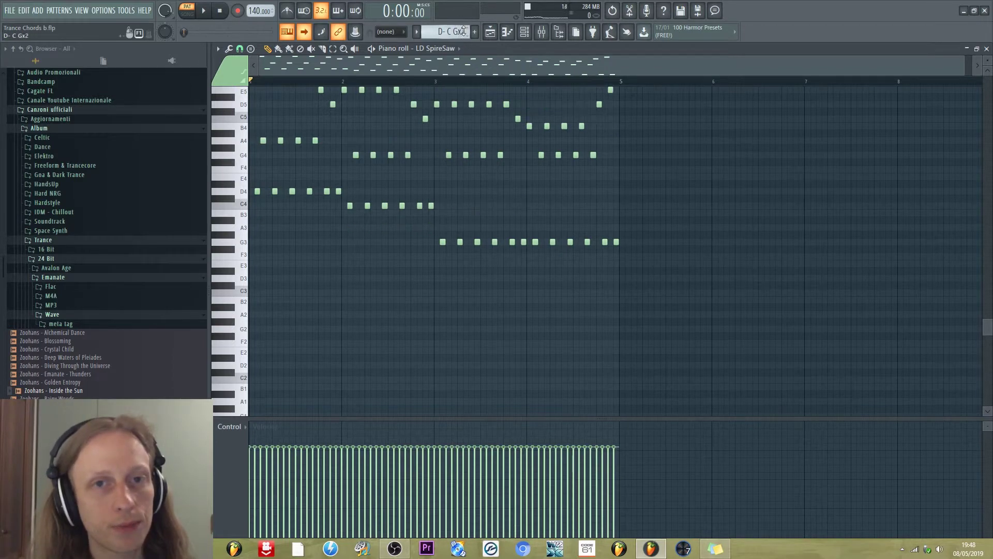
key("space")
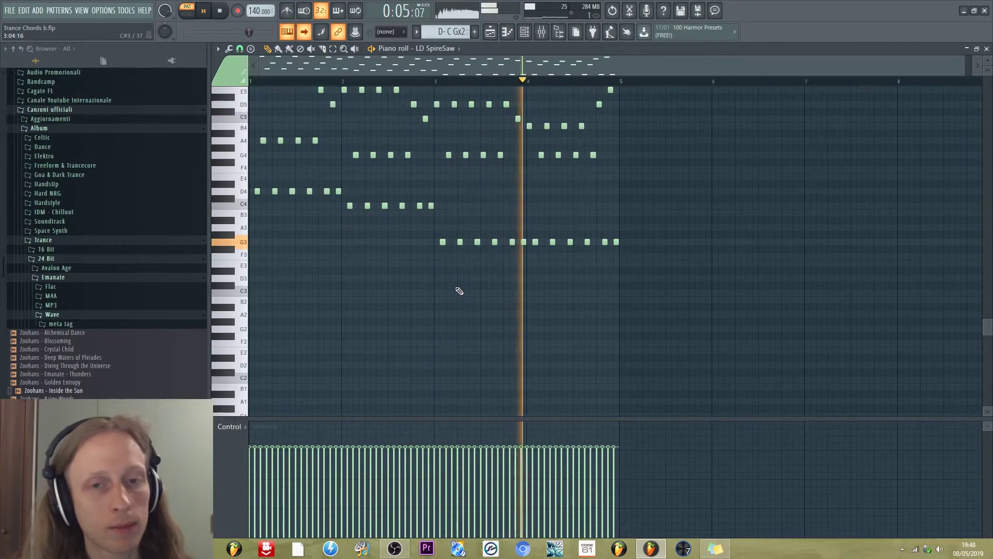
key("space")
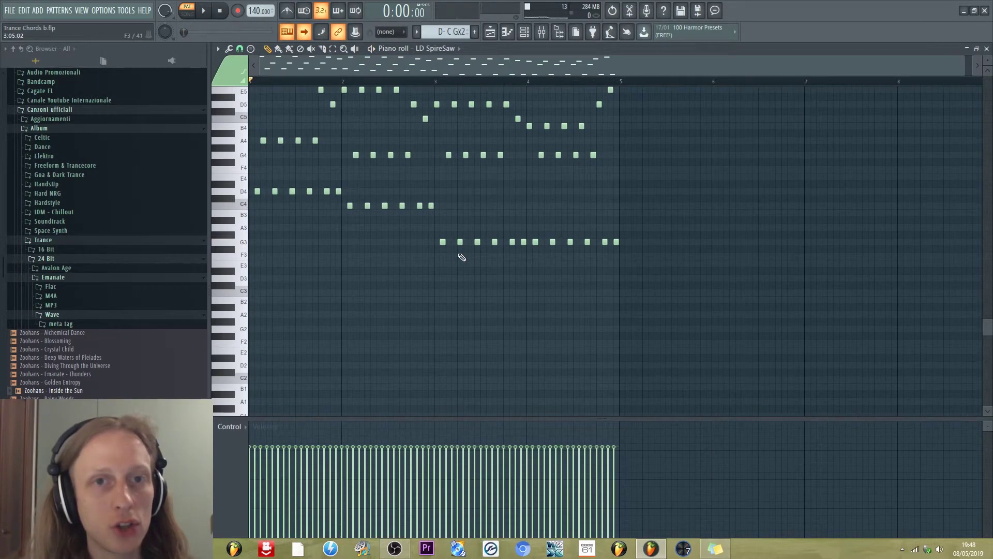
Select the D- A- Bb F pattern and play it once.
scroll(440, 34, "down", 1)
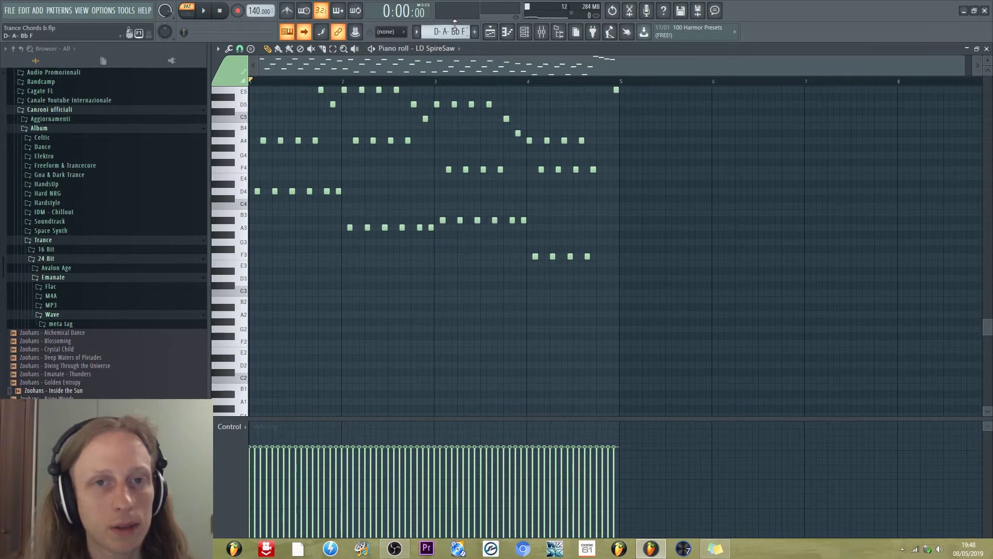
key("space")
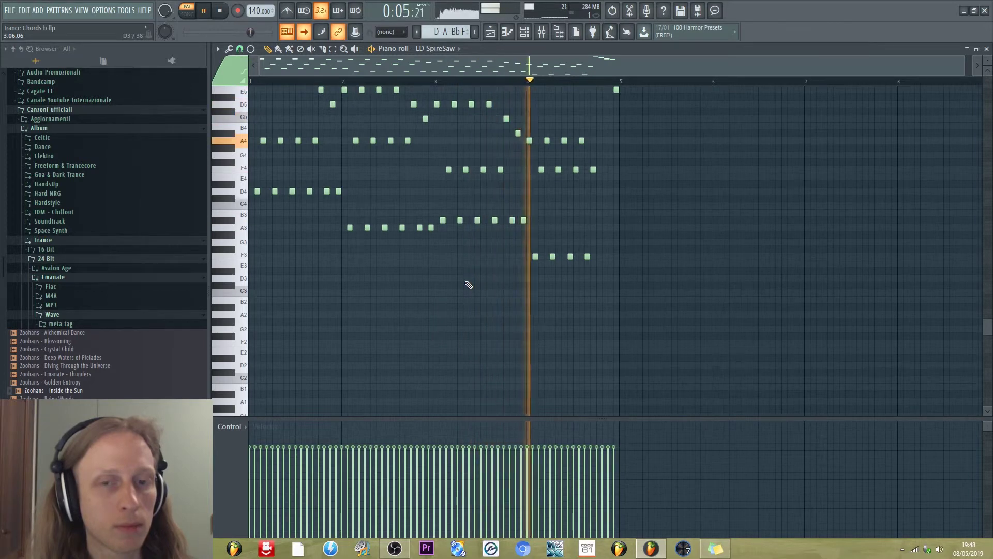
key("space")
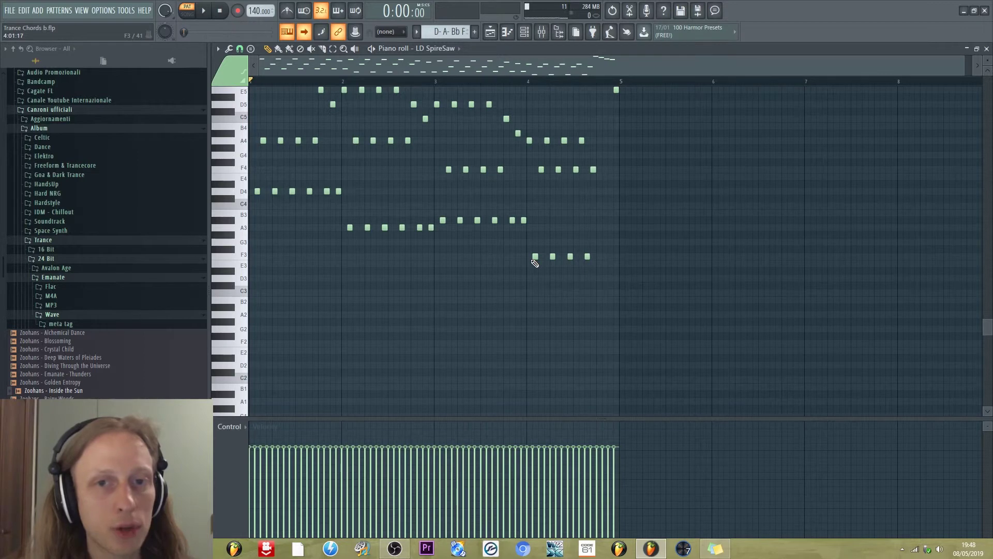
Switch to the D- A- Bb C pattern and play it once.
key("ctrl+z")
key("space")
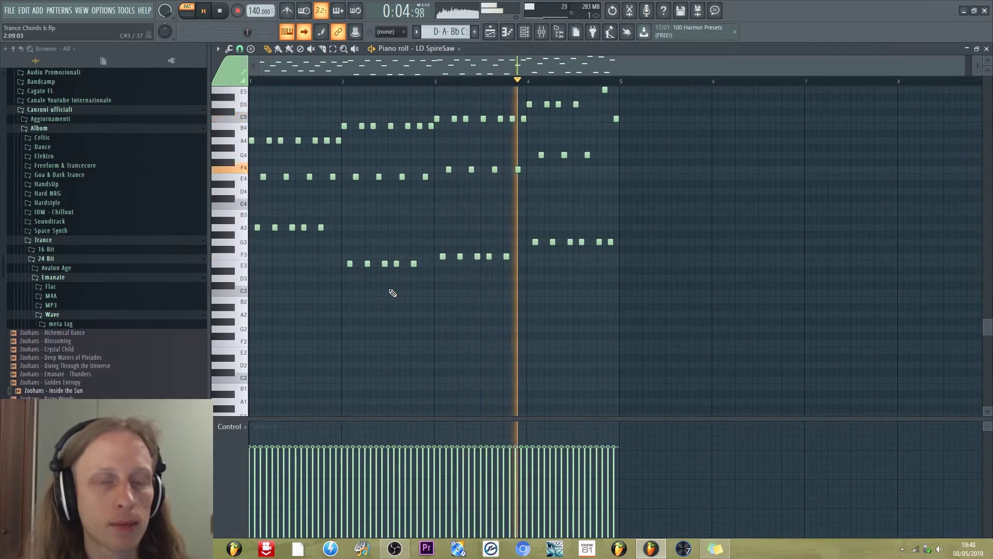
key("space")
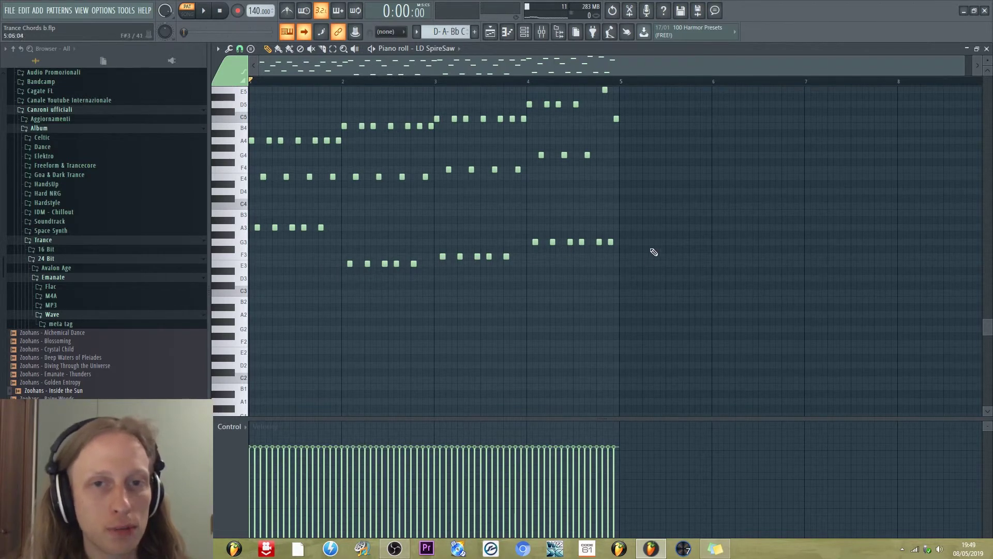
Show bars 1–11 and the full note range, then play the 4 Chord pattern and stop it.
scroll(447, 31, "down", 1)
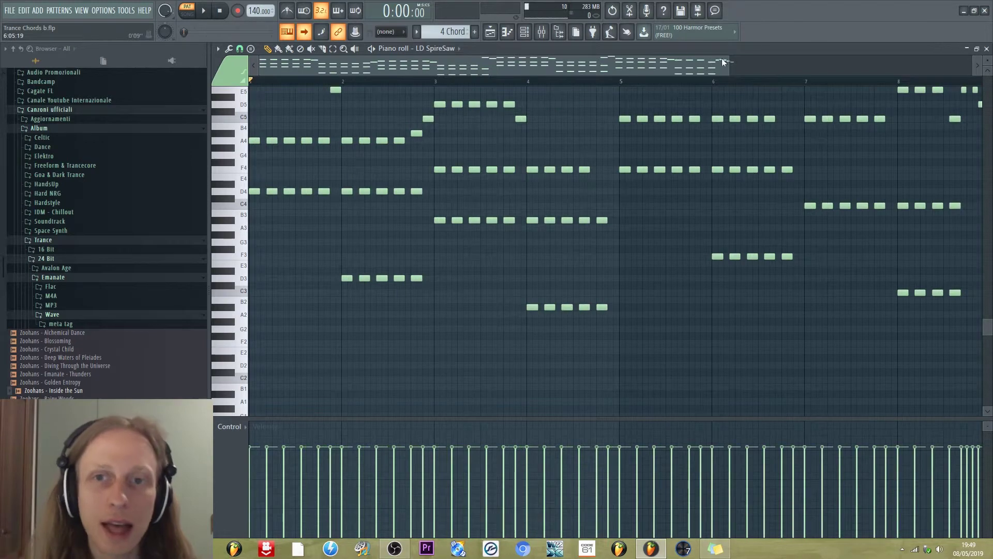
left_click_drag(728, 59, 897, 58)
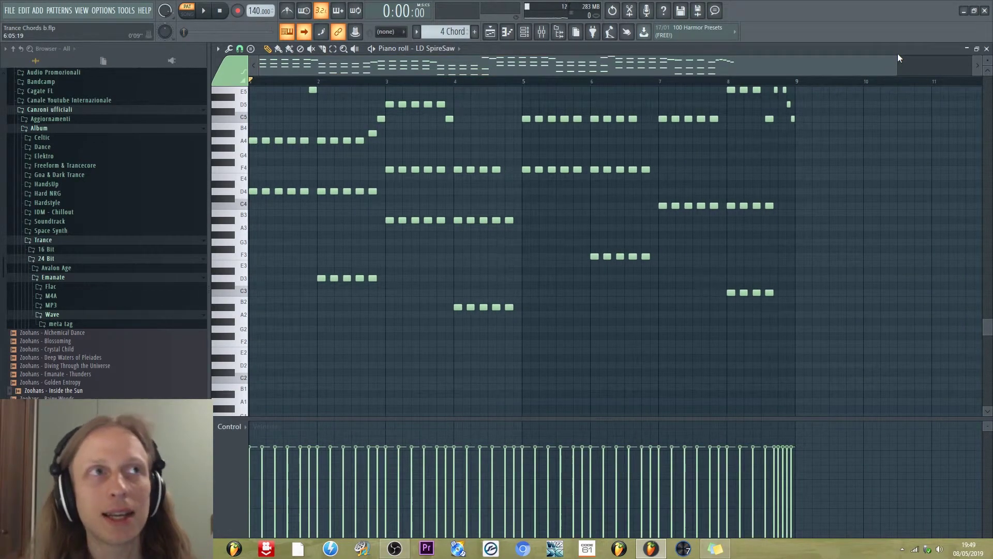
left_click_drag(986, 60, 985, 87)
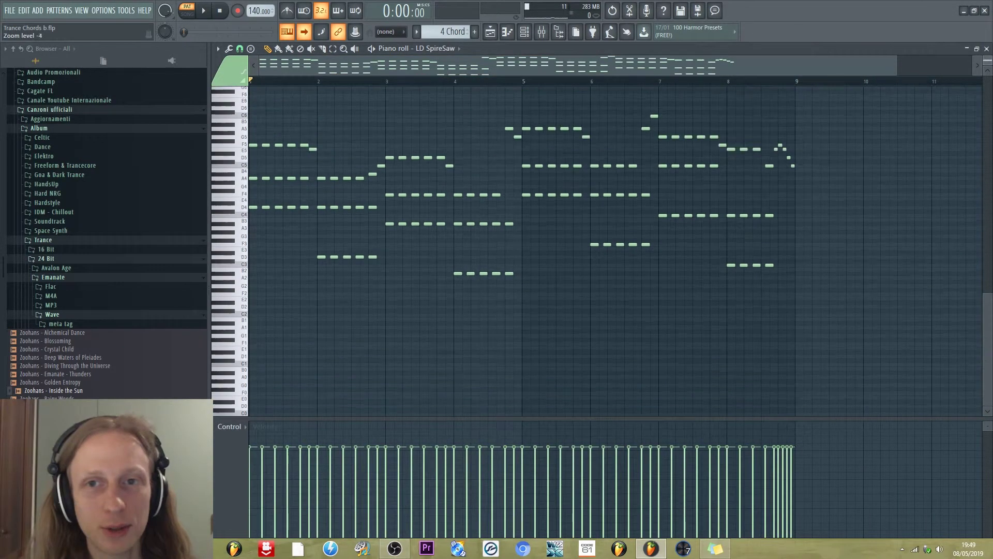
left_click(211, 14)
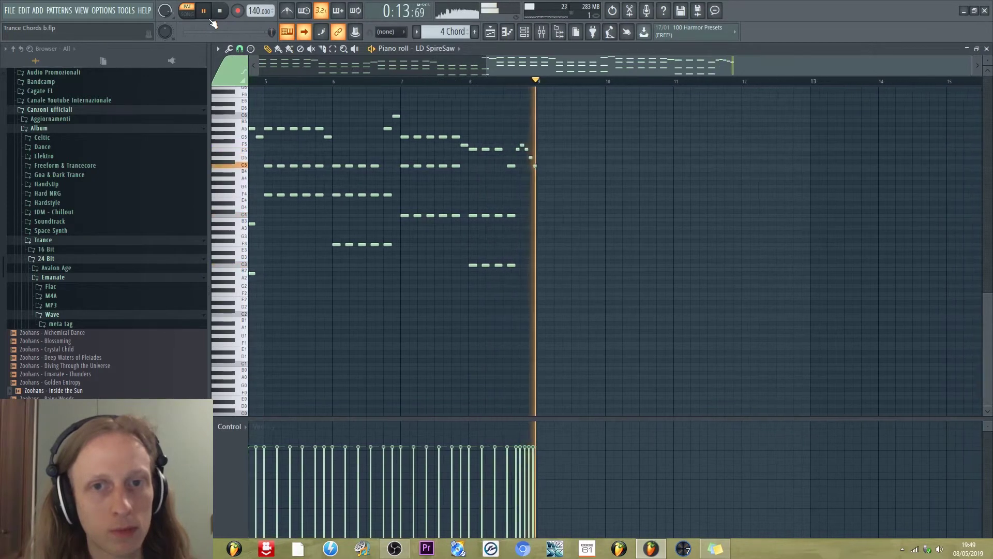
key("space")
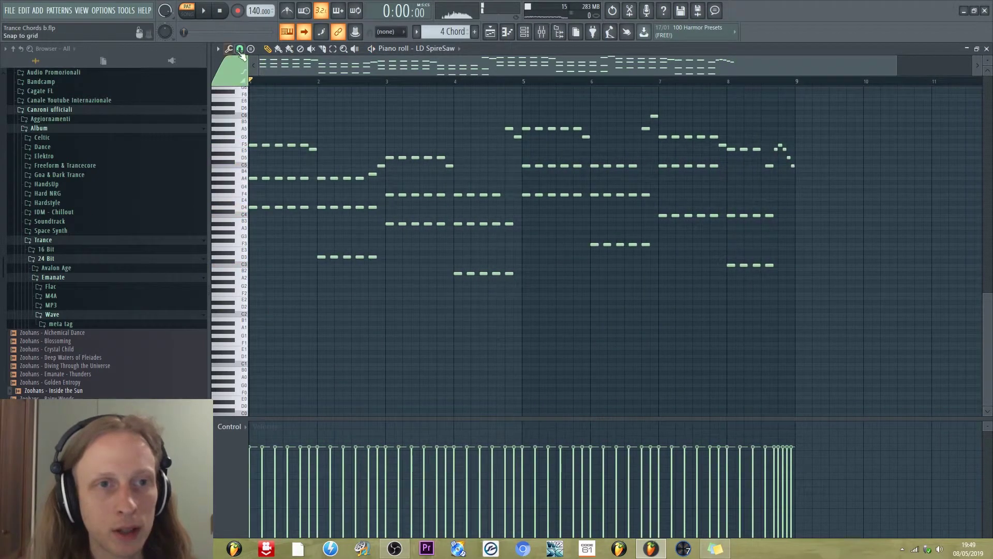
Preview the D4 note, then select the Inside the Sun pattern.
left_click(244, 207)
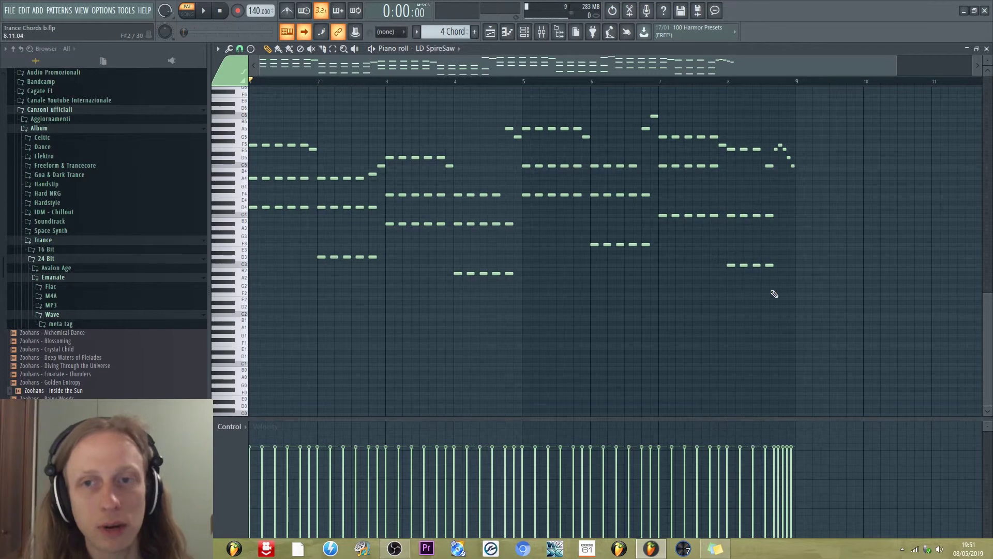
scroll(443, 32, "down", 1)
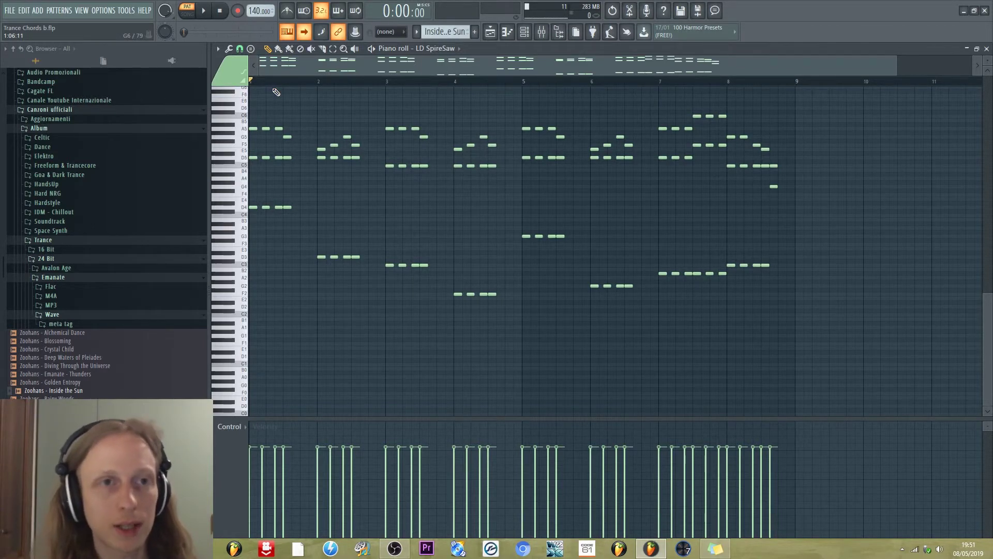
Play the Inside the Sun chord pattern, stop it, and zoom the piano roll vertically.
left_click(212, 9)
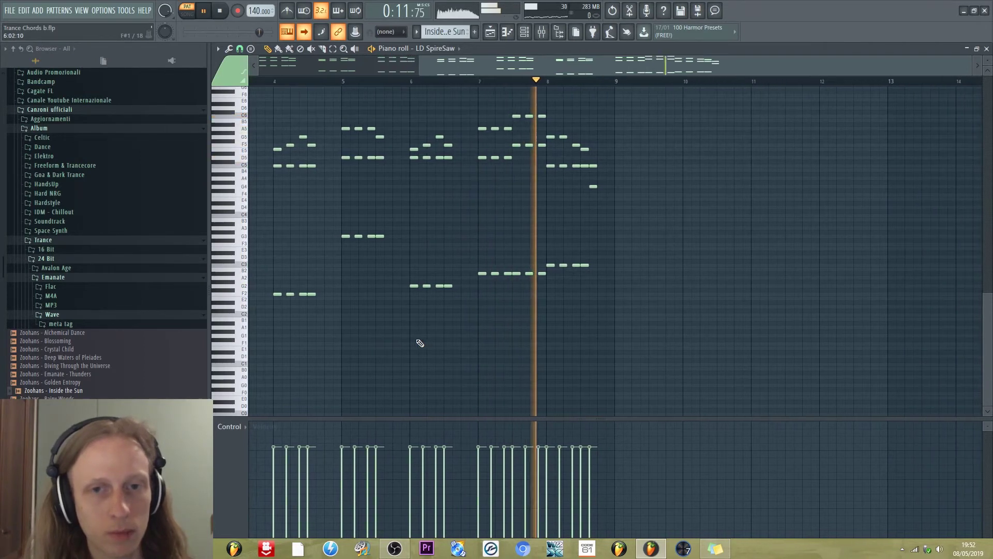
key("space")
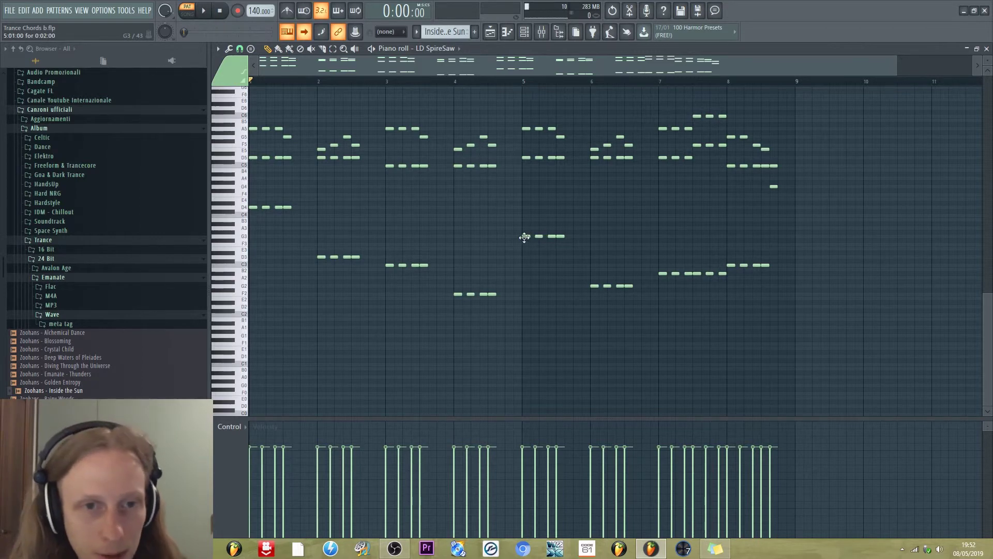
scroll(527, 242, "up", 1)
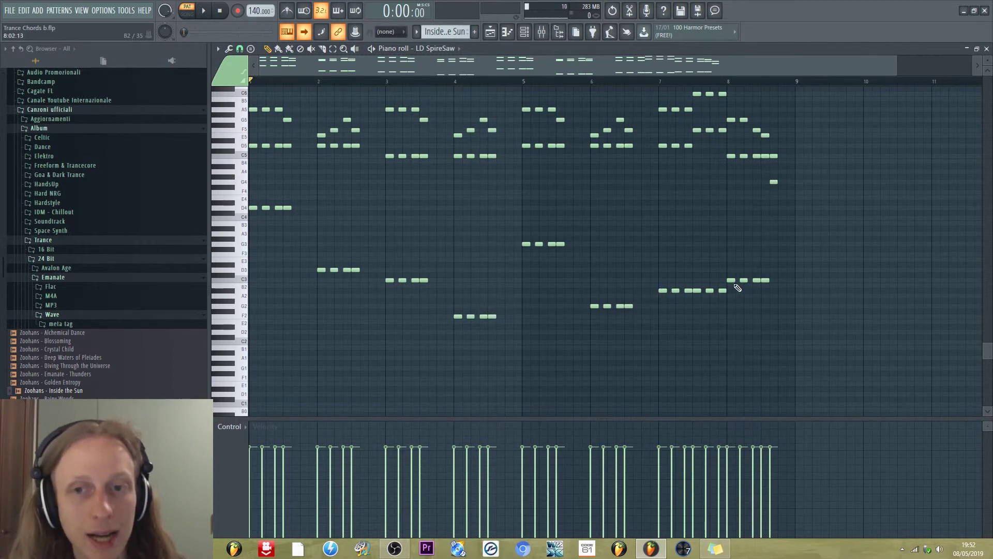
In the playlist, play the Inside the Sun reference clip from near bar 236, then stop.
left_click(490, 33)
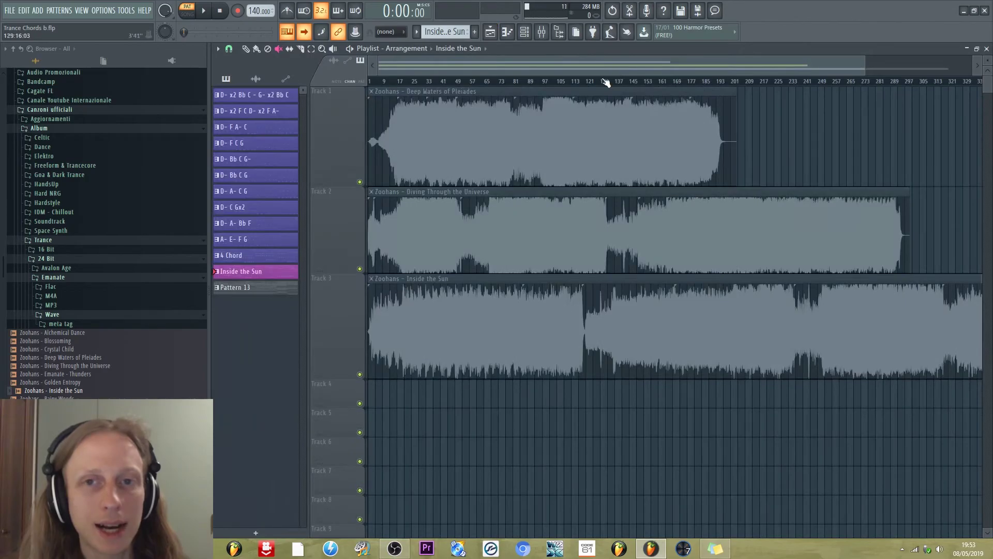
left_click_drag(606, 83, 606, 67)
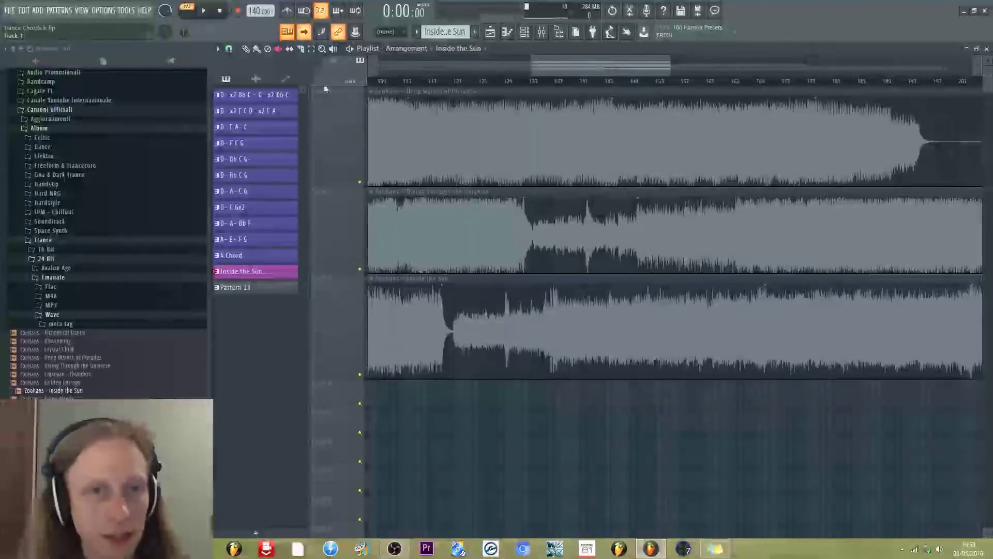
left_click(331, 310)
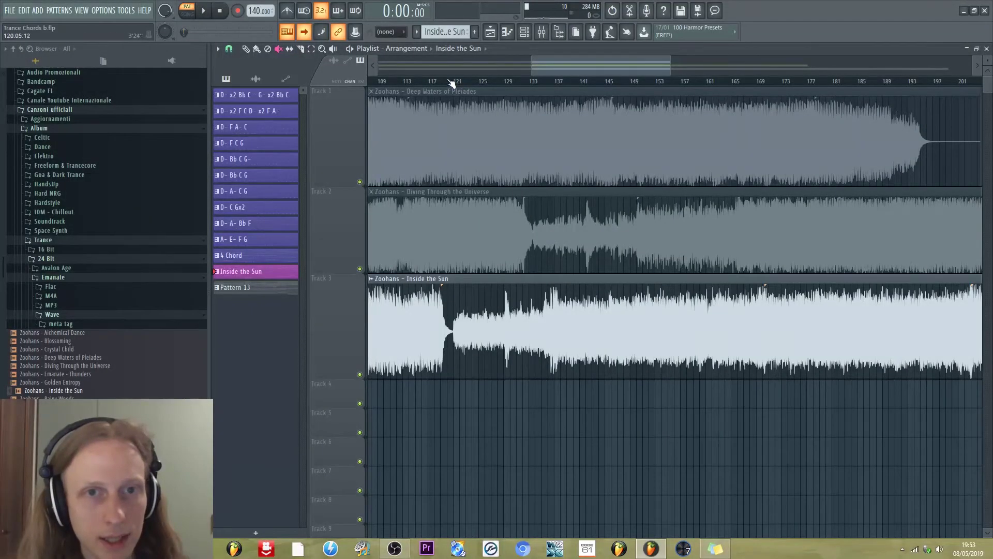
left_click_drag(622, 59, 758, 61)
left_click(572, 82)
key("space")
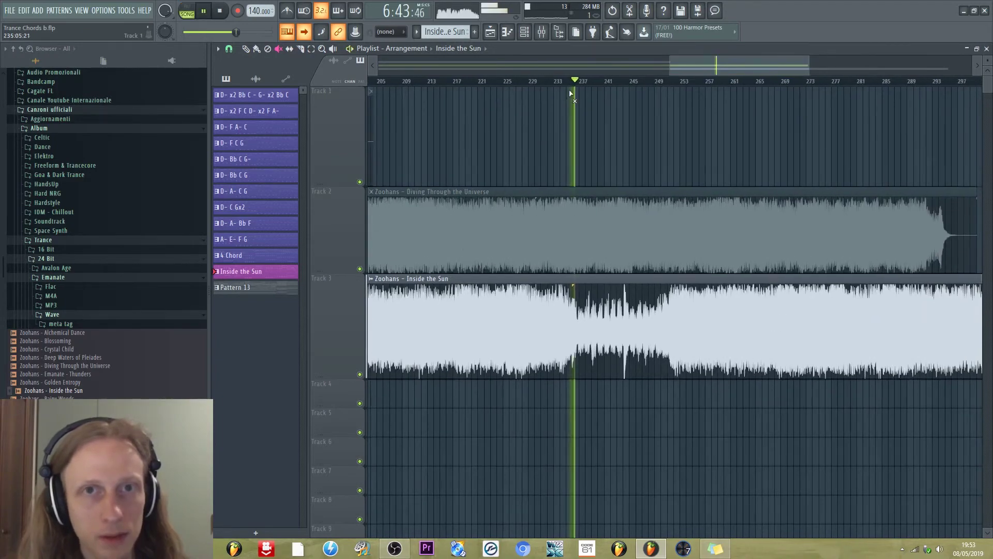
left_click_drag(579, 85, 644, 65)
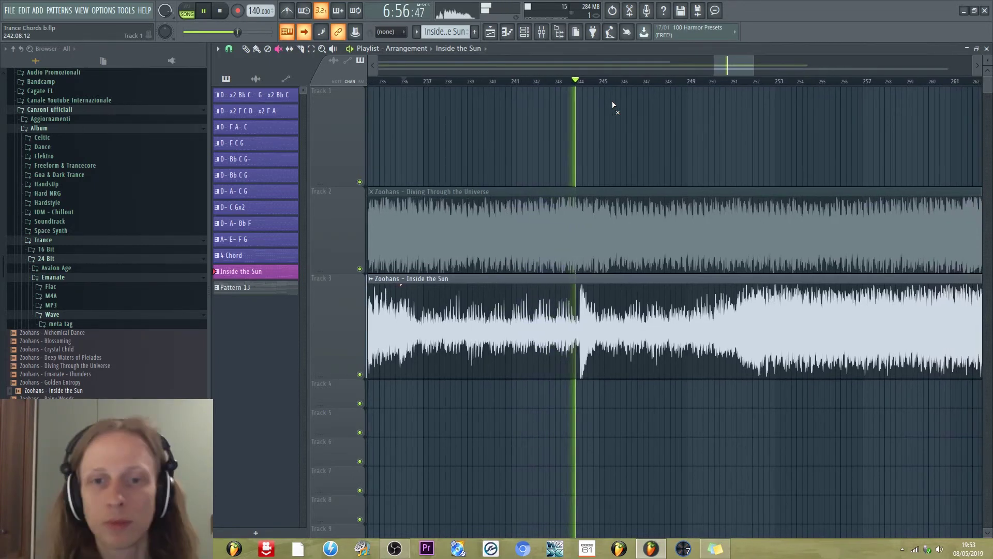
key("space")
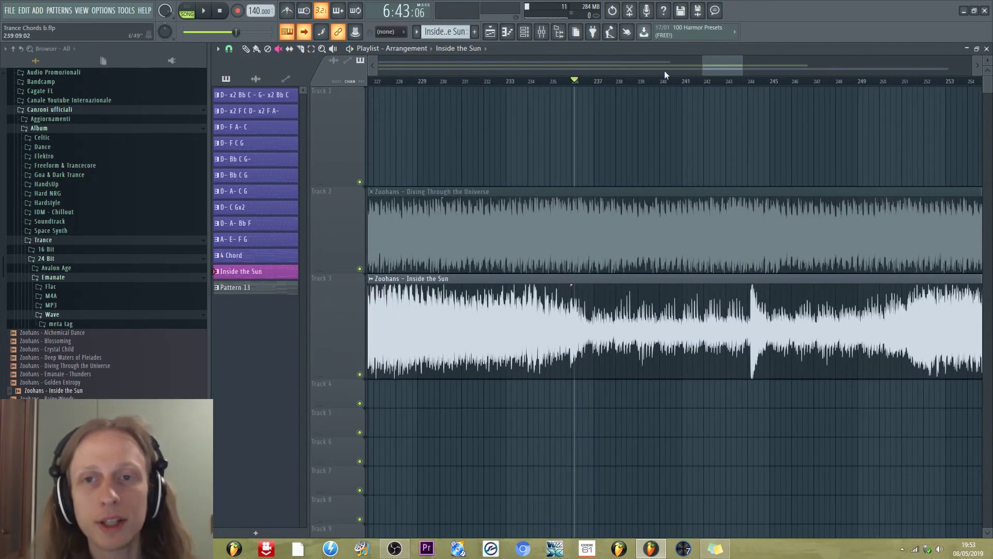
key("F6")
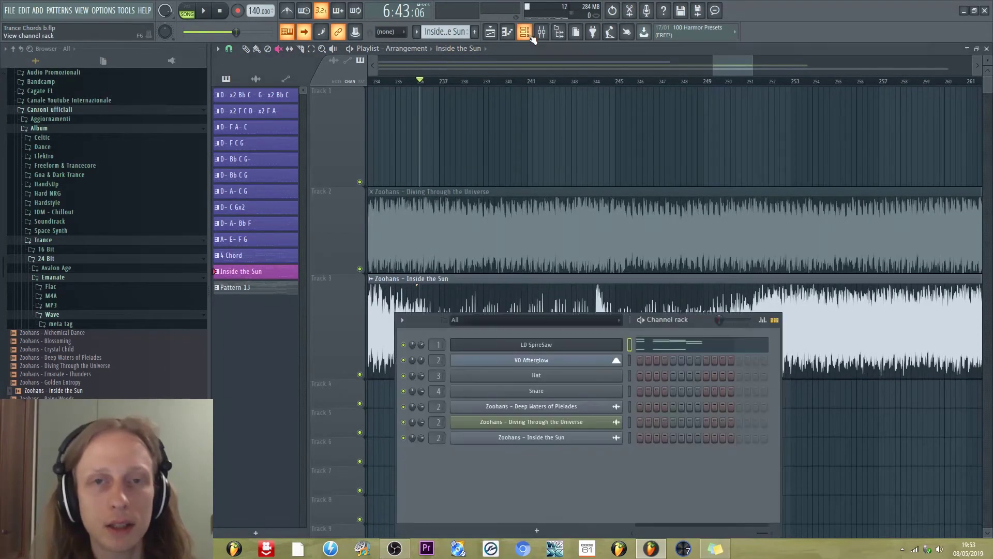
right_click(636, 346)
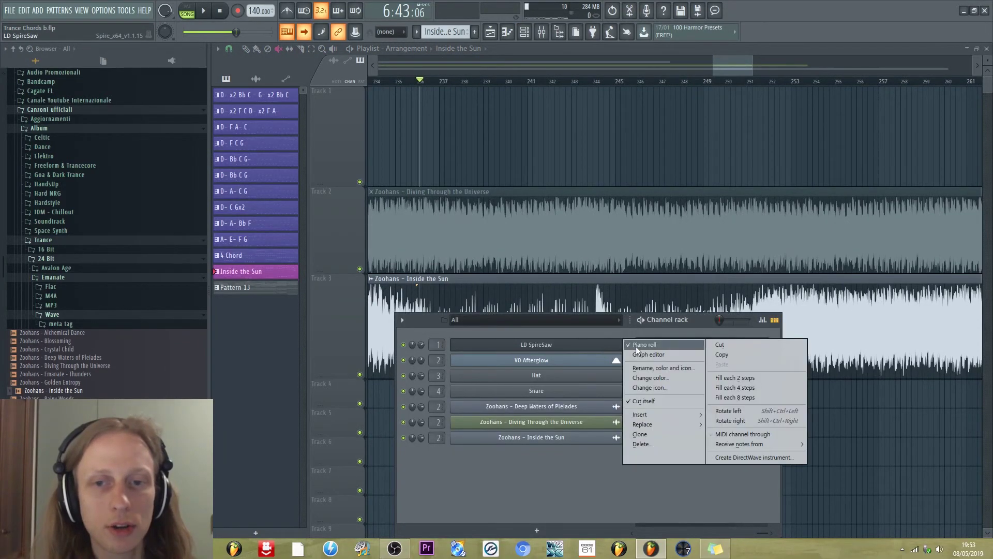
right_click(640, 349)
left_click(647, 346)
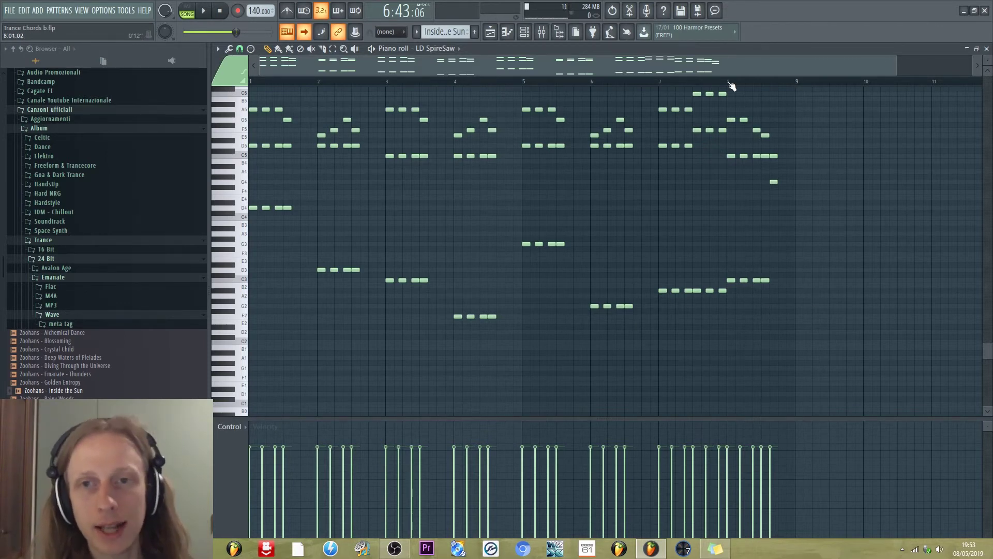
left_click(490, 32)
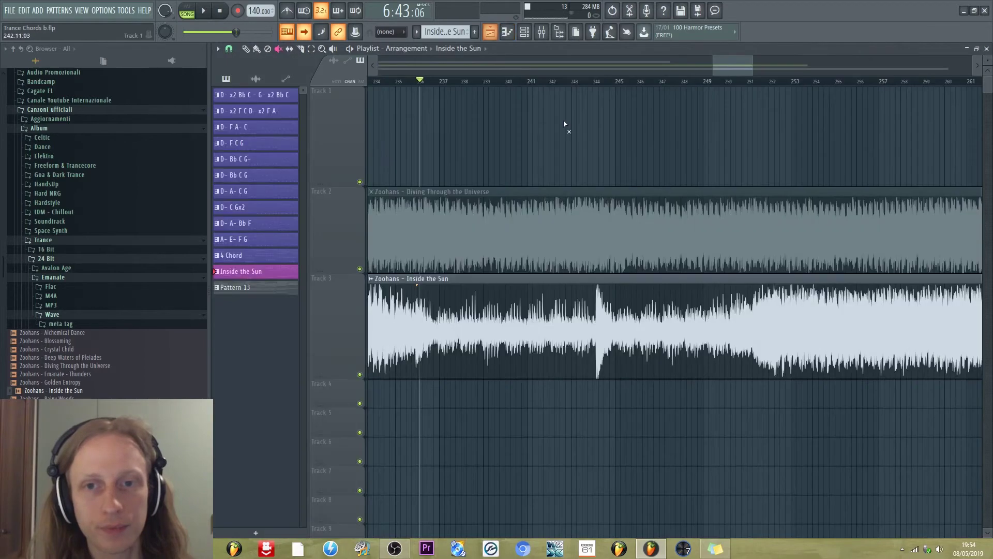
Replay the reference from bar 244, stop it, and zoom the playlist out to bars 235–313.
key("space")
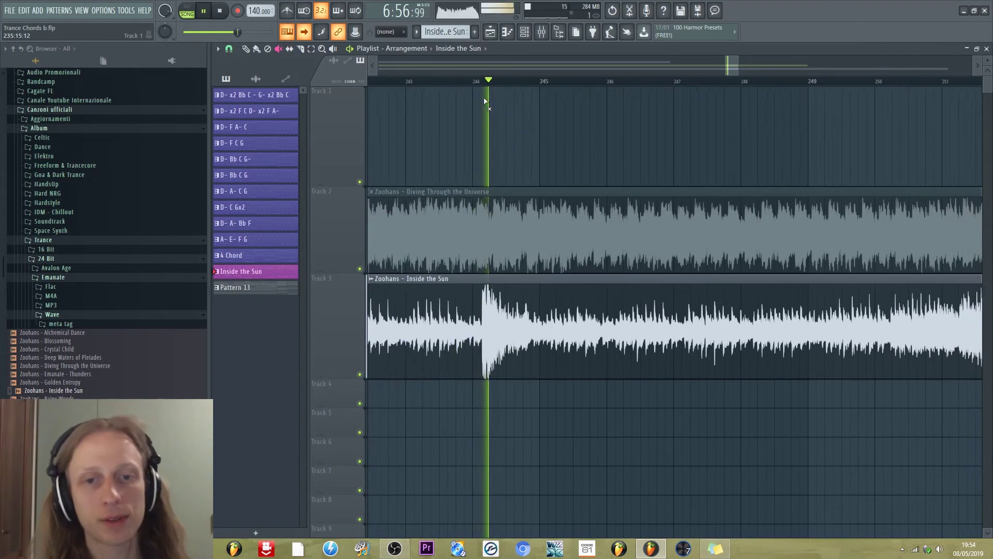
key("space")
left_click_drag(727, 68, 828, 67)
left_click(541, 32)
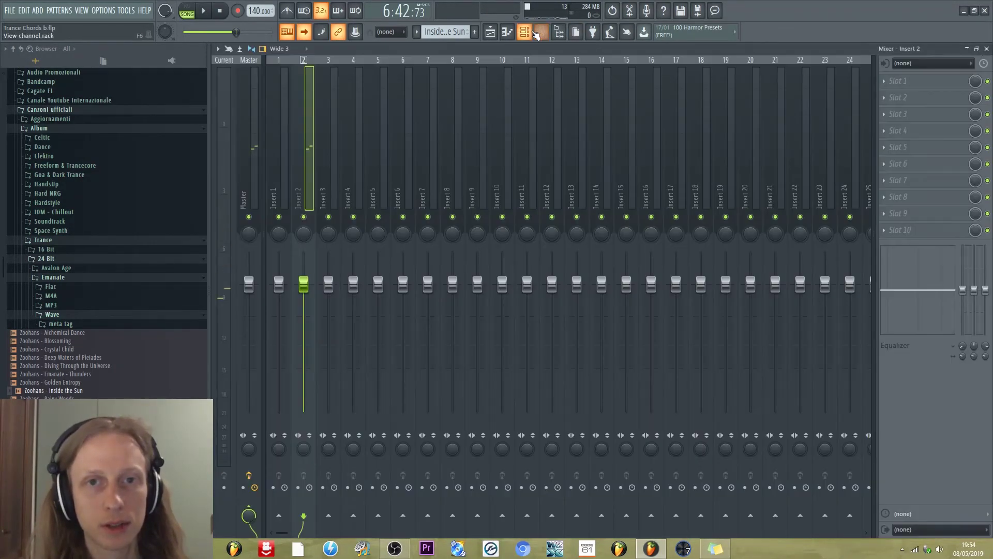
left_click(490, 32)
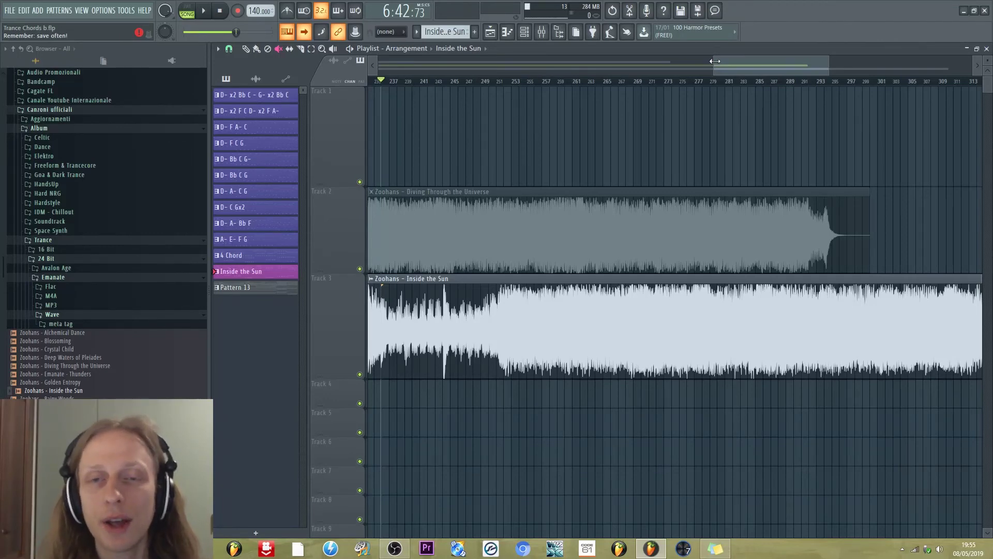
Zoom the playlist out to show Deep Waters of Pleiades, Diving Through the Universe and Inside the Sun.
left_click_drag(715, 61, 470, 61)
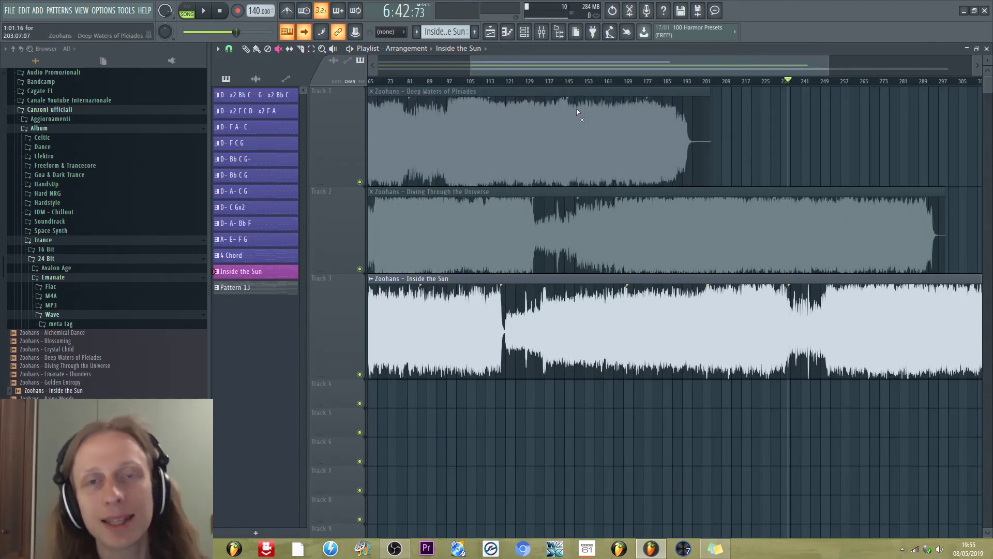